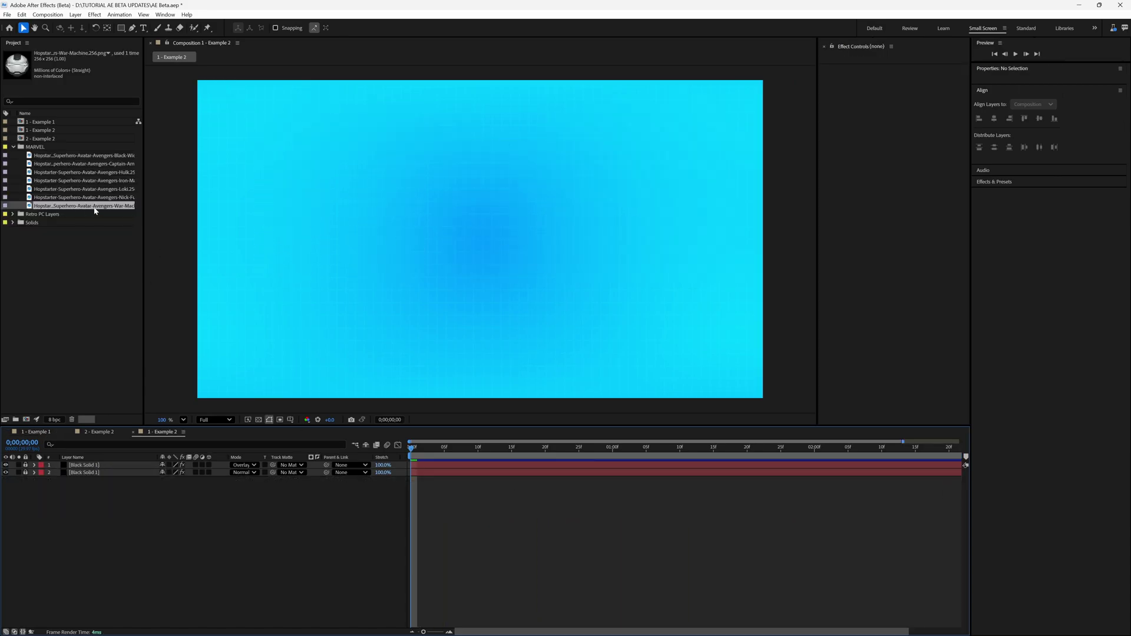
- Add the War Machine avatar image from the MARVEL folder to the composition as the topmost layer
drag(95, 210, 118, 467)
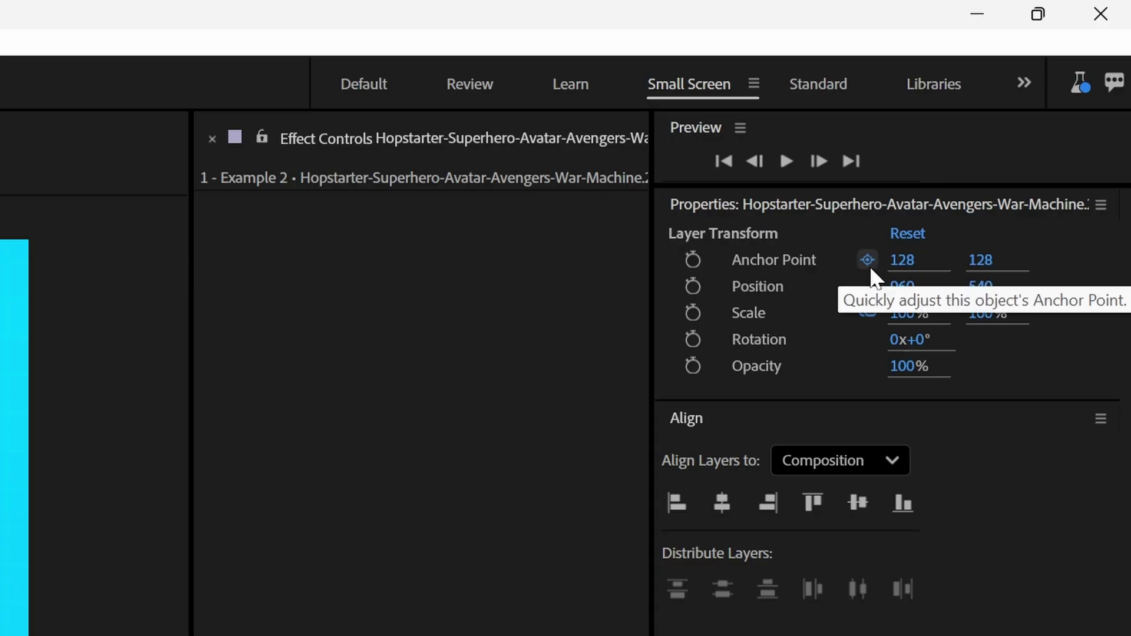
- Try moving the War Machine layer's anchor point to its bottom-left corner, and undo that change
click(866, 260)
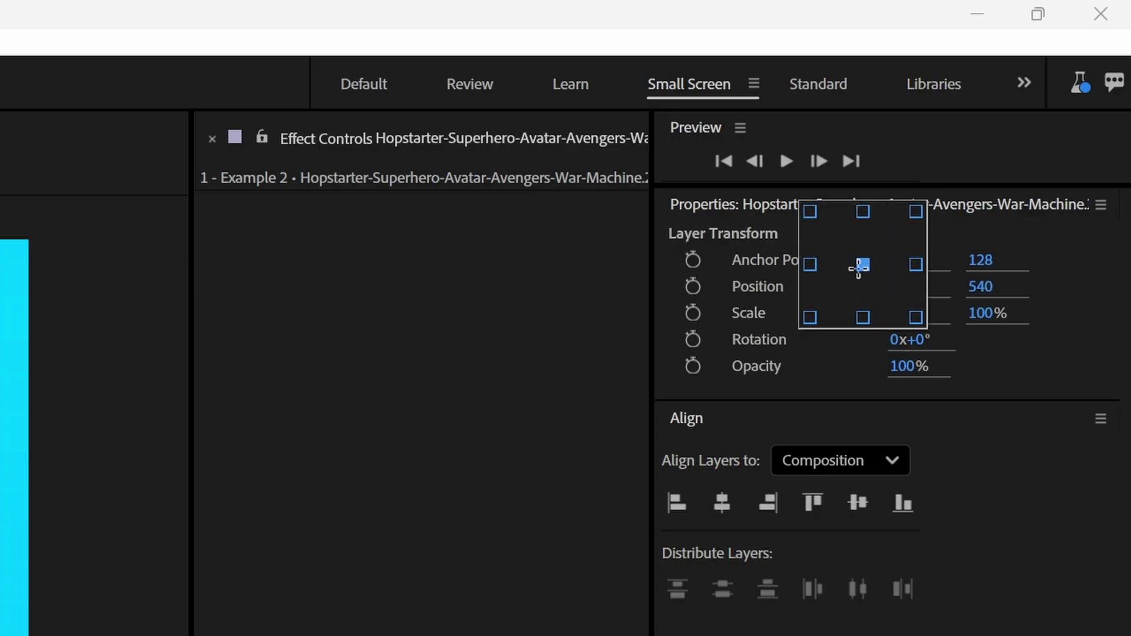
click(810, 317)
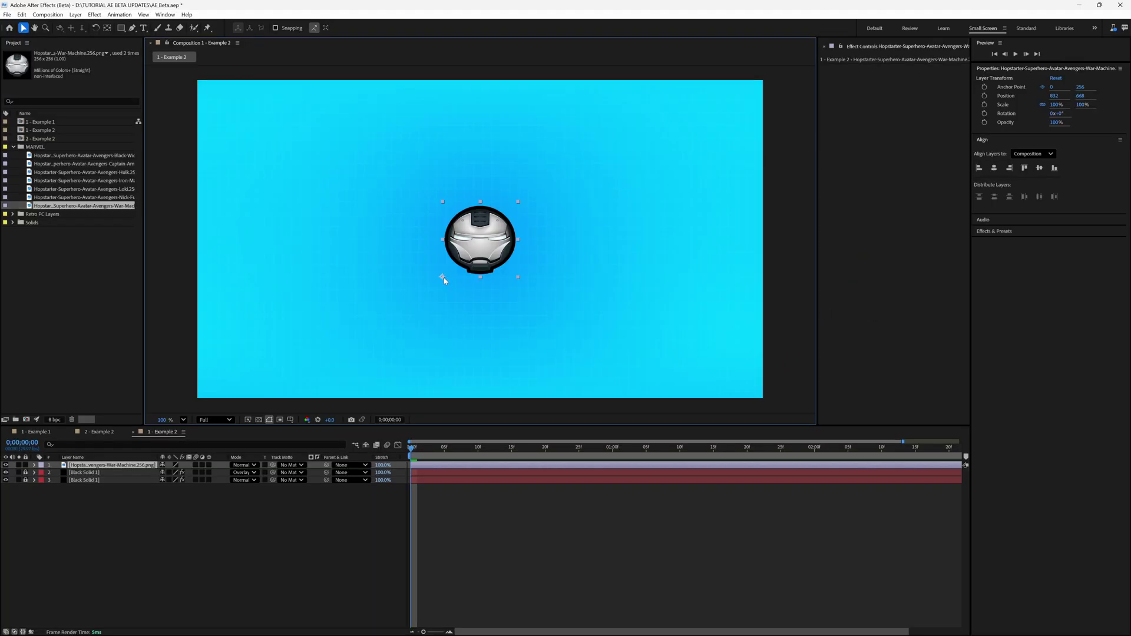
key(ctrl+z)
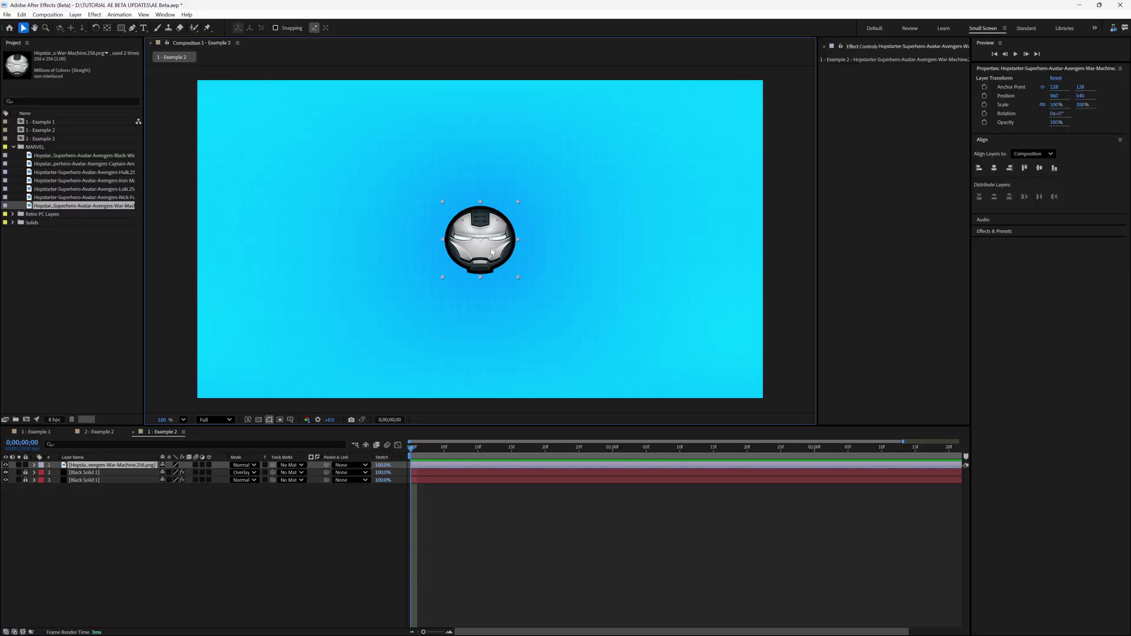
- Set the War Machine layer's anchor point to its bottom centre using the pop-up anchor grid
click(492, 253)
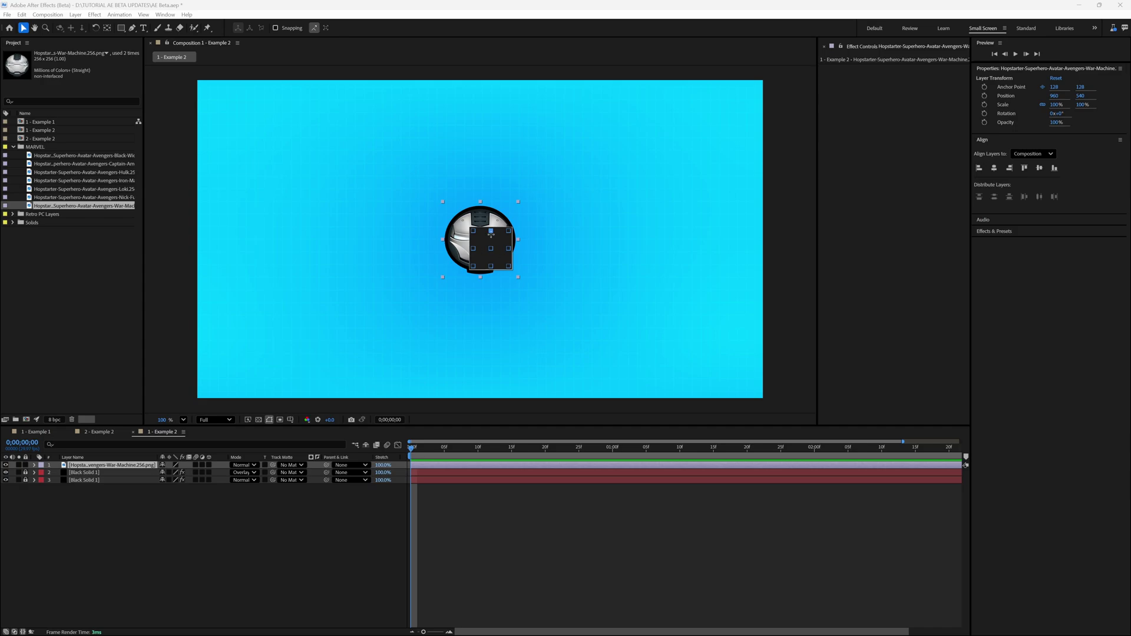
click(491, 266)
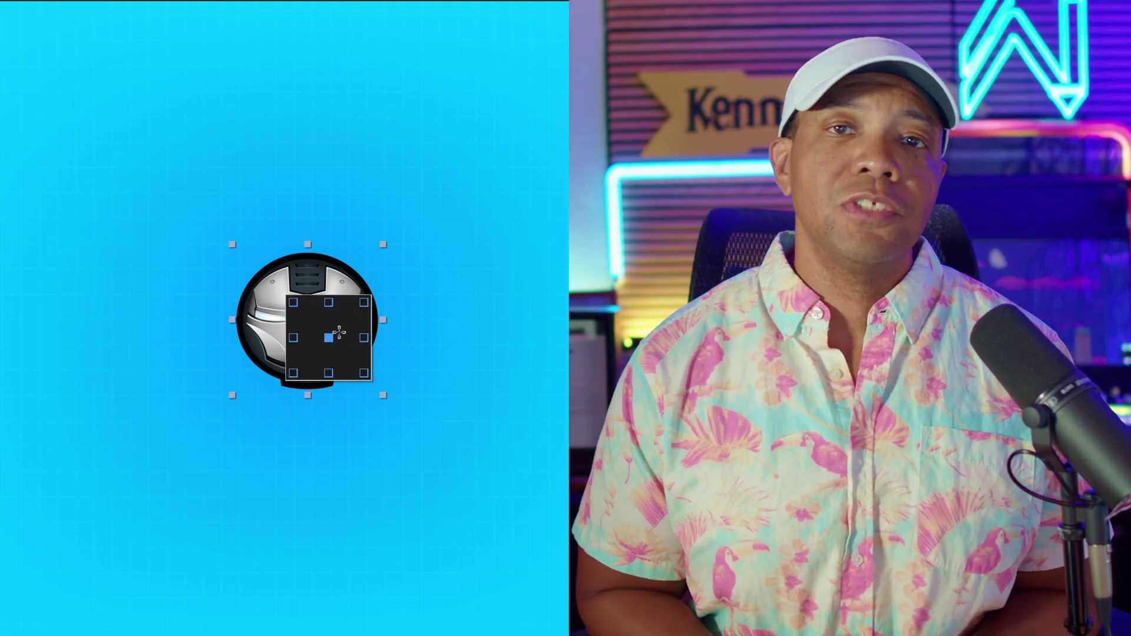
click(328, 302)
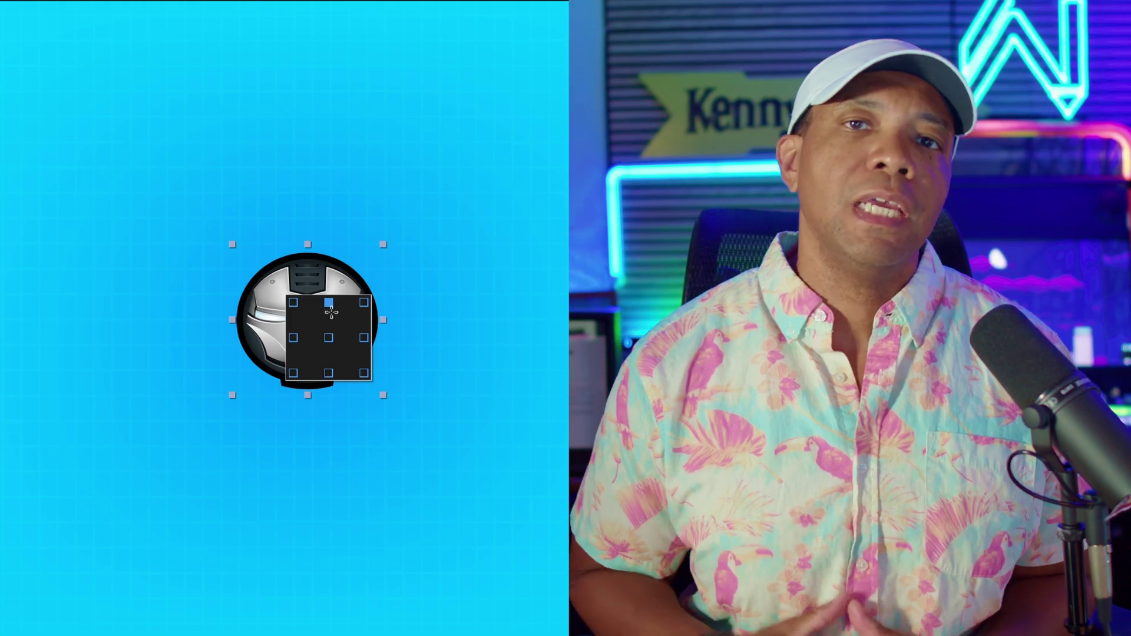
click(329, 373)
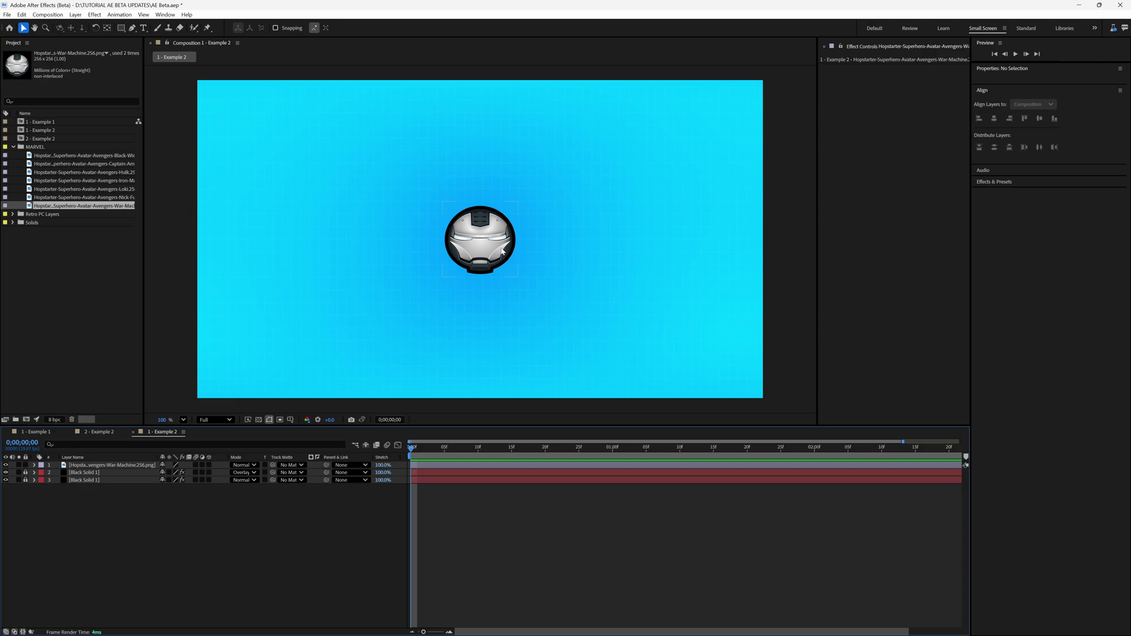
- Reveal the War Machine layer's keyframes, select all Position keyframes and shift the avatar left to about X 238
click(501, 252)
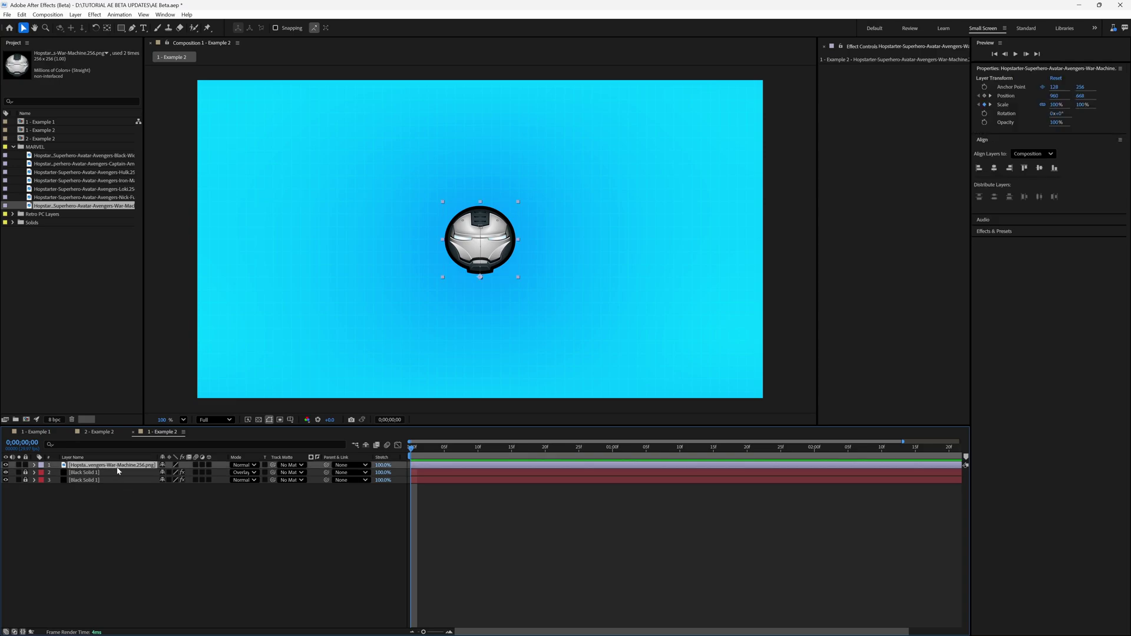
key(u)
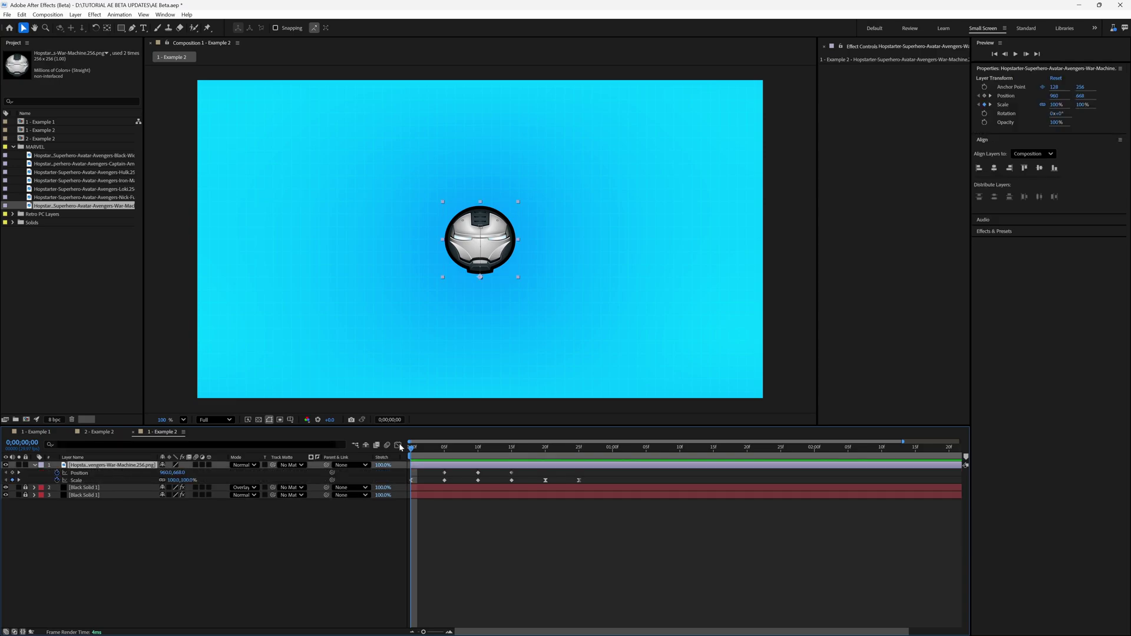
drag(418, 455, 526, 475)
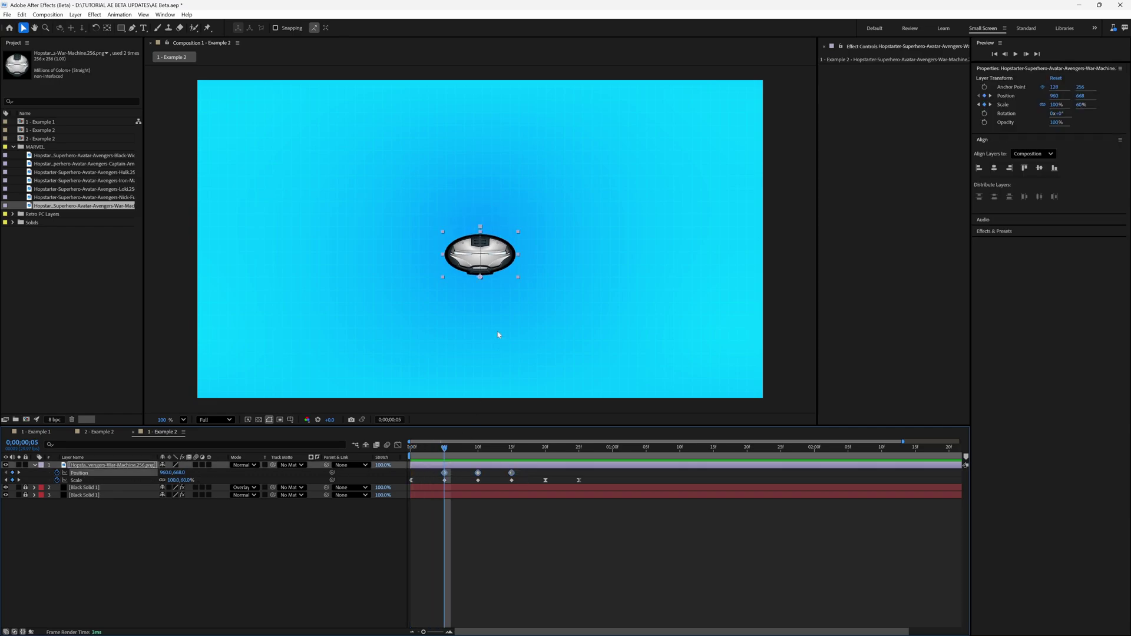
drag(500, 264, 287, 265)
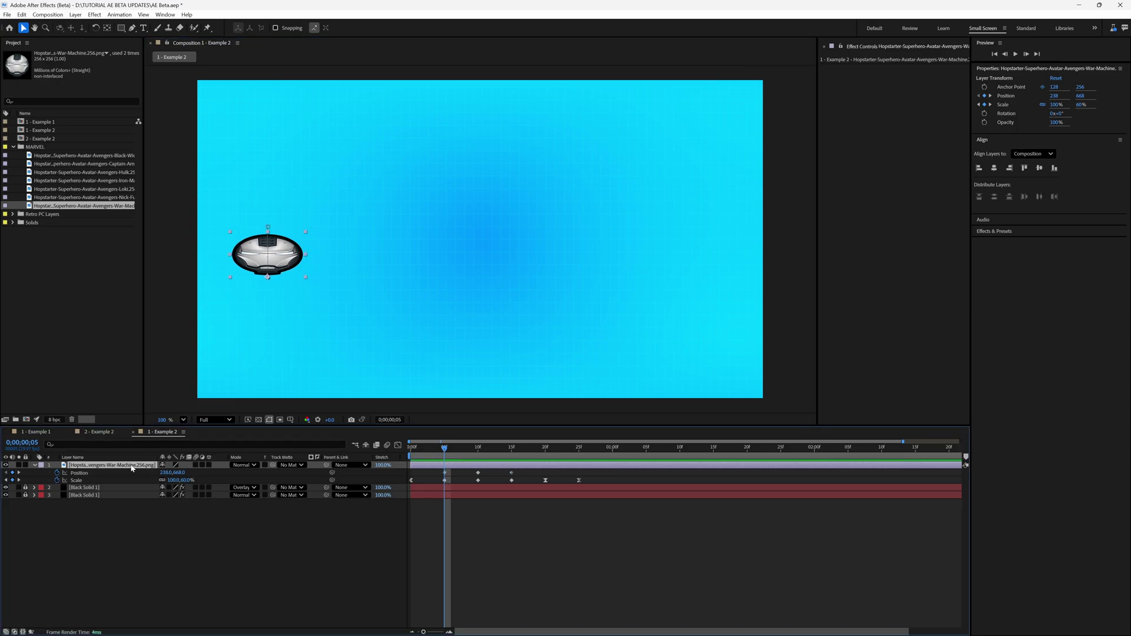
- Duplicate the animated layer five times, shifting each copy's Position keyframes so the avatars form a row ending at about X 1785
key(ctrl+d)
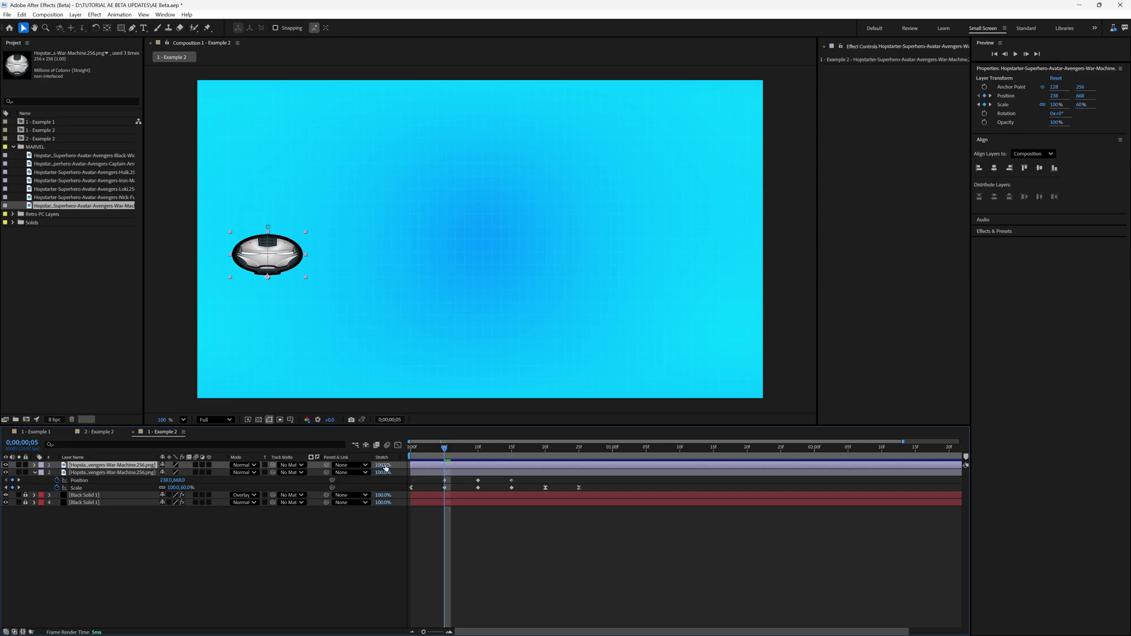
key(u)
drag(525, 470, 444, 476)
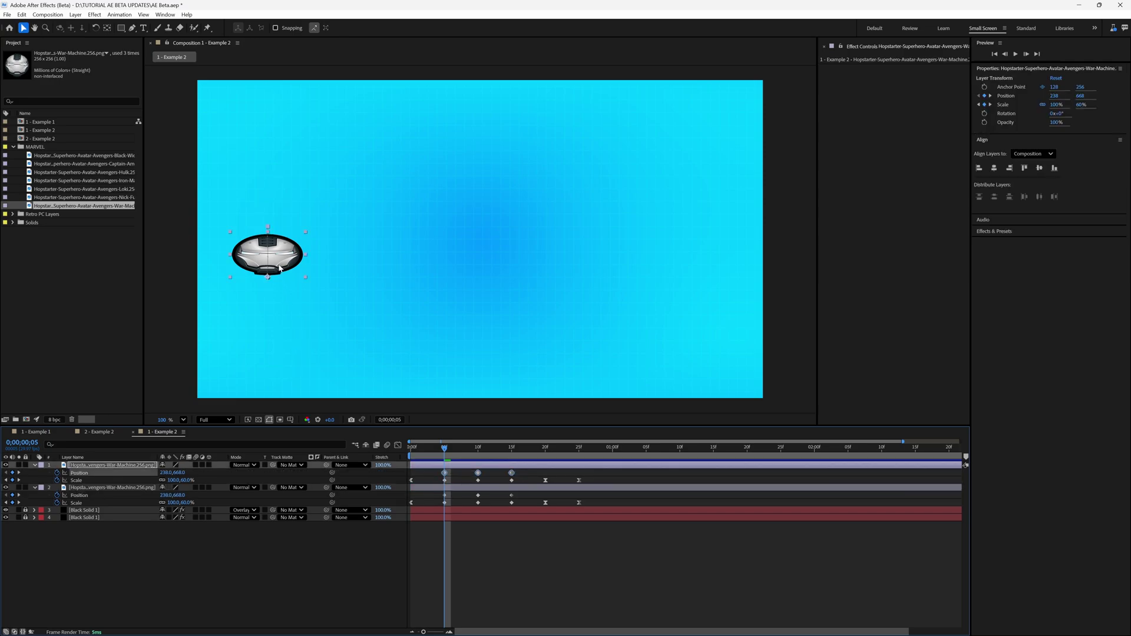
drag(282, 269, 480, 266)
key(ctrl+d)
key(ctrl+d)
drag(479, 266, 659, 266)
key(ctrl+d)
key(ctrl+d)
drag(659, 267, 744, 266)
click(610, 478)
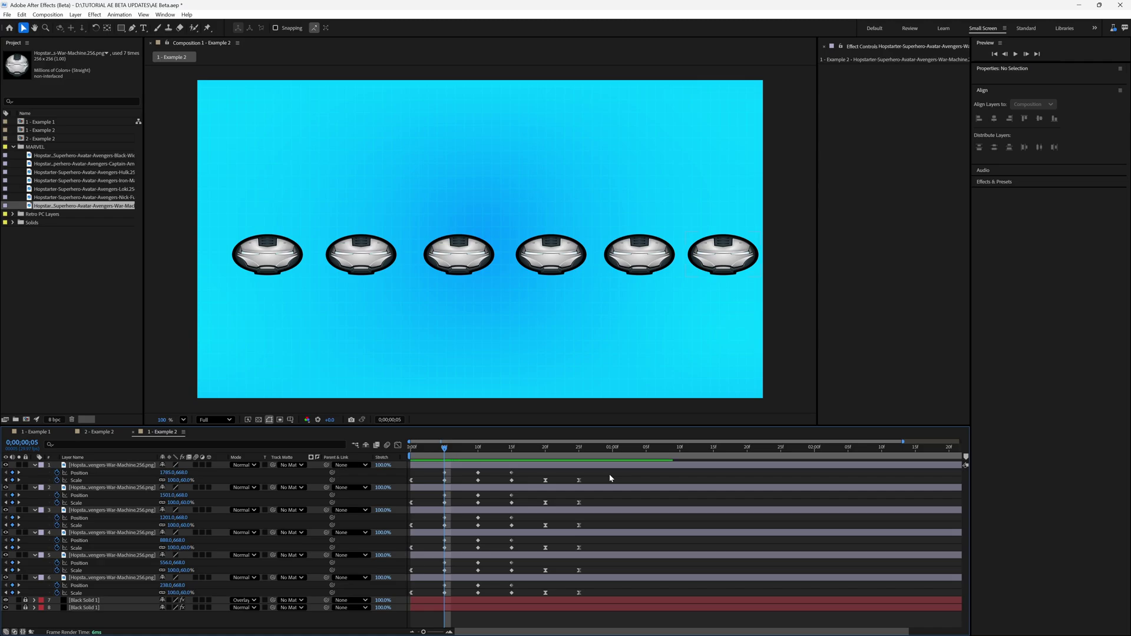
- Distribute all six avatar layers horizontally and collapse their keyframe rows at the start of the timeline
key(ctrl+a)
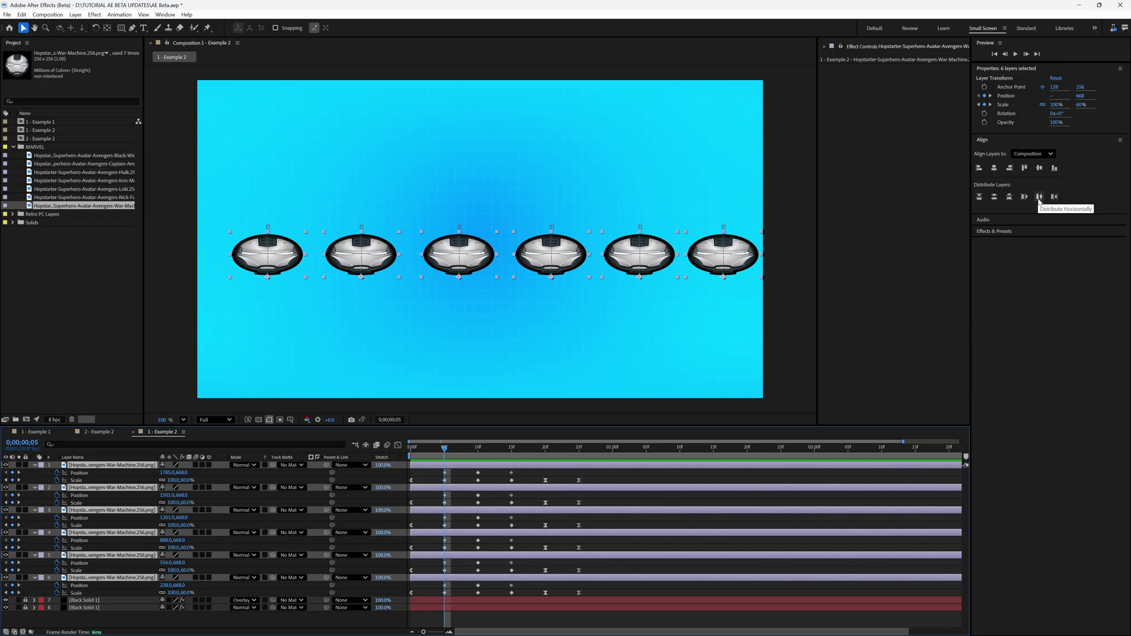
click(1039, 196)
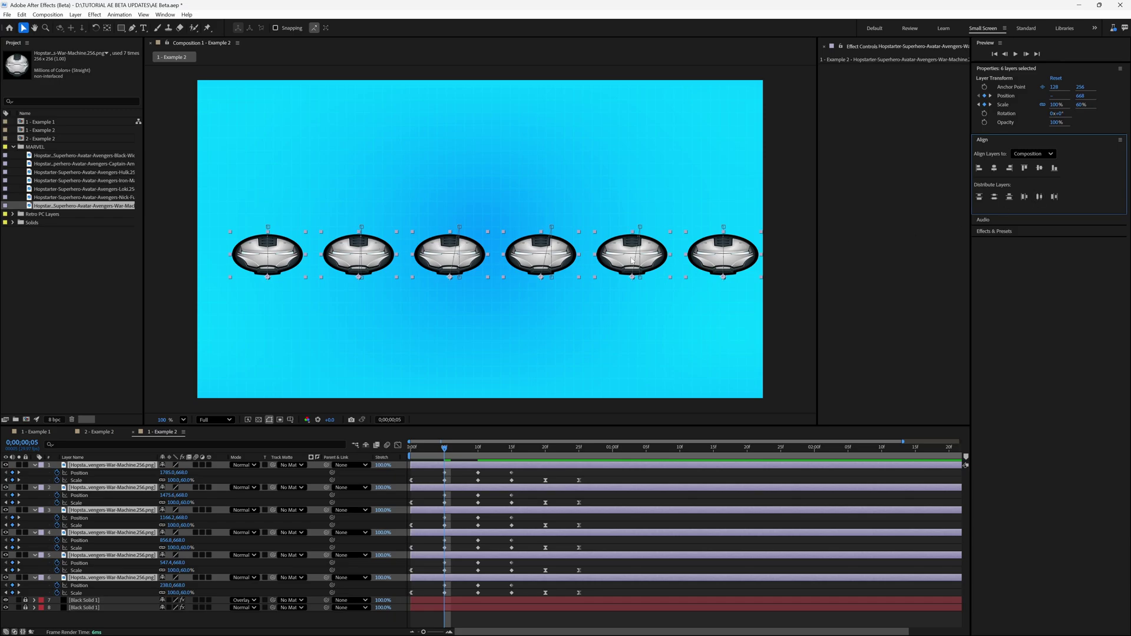
key(Home)
key(ctrl+shift+a)
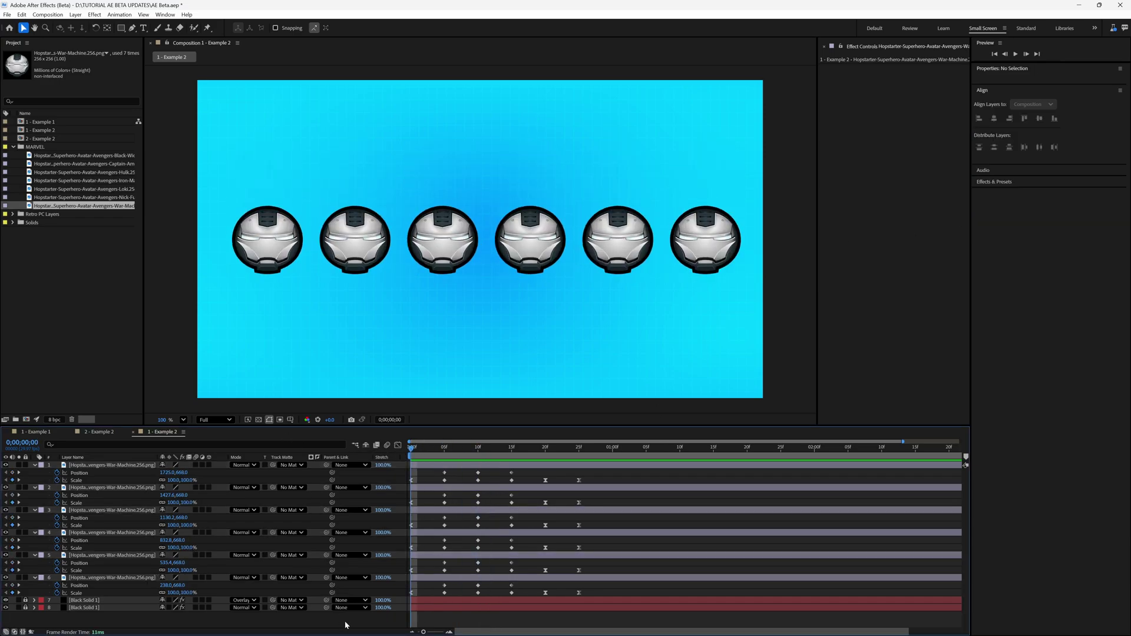
key(u)
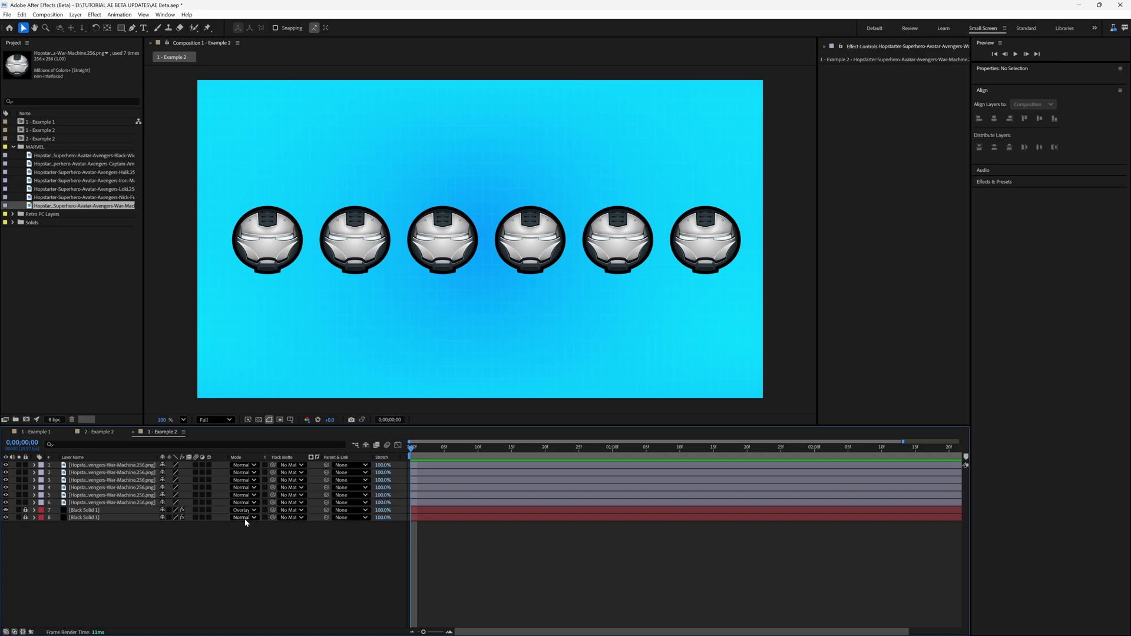
- Try staggering the start times of the six avatar layers evenly, preview the animation, and undo the stagger
click(125, 466)
shift+click(129, 503)
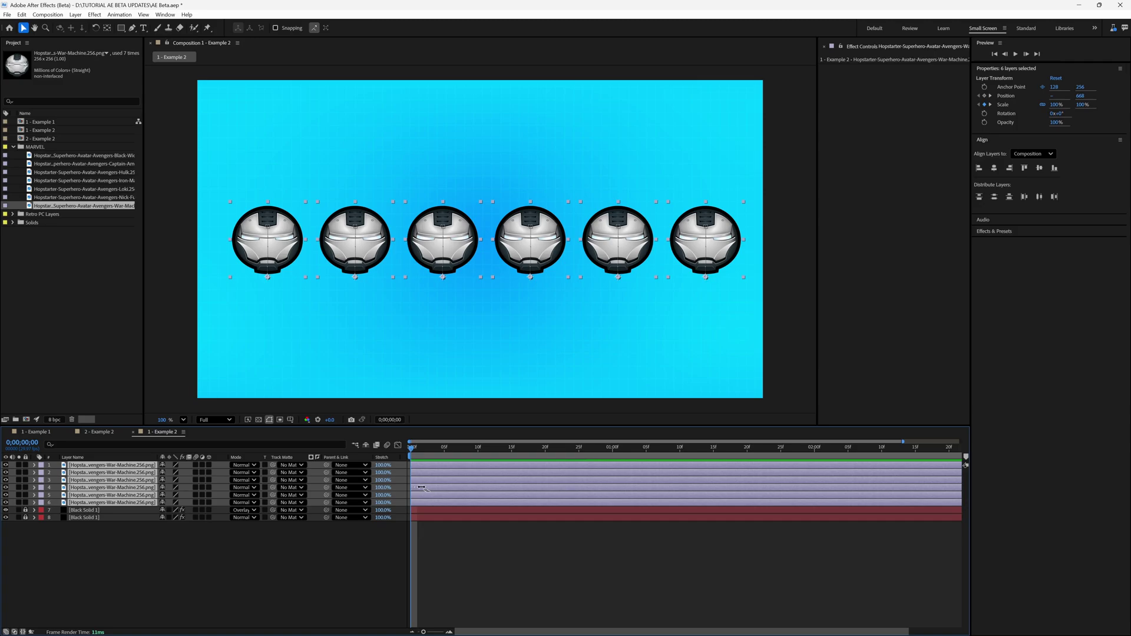
drag(421, 487, 575, 489)
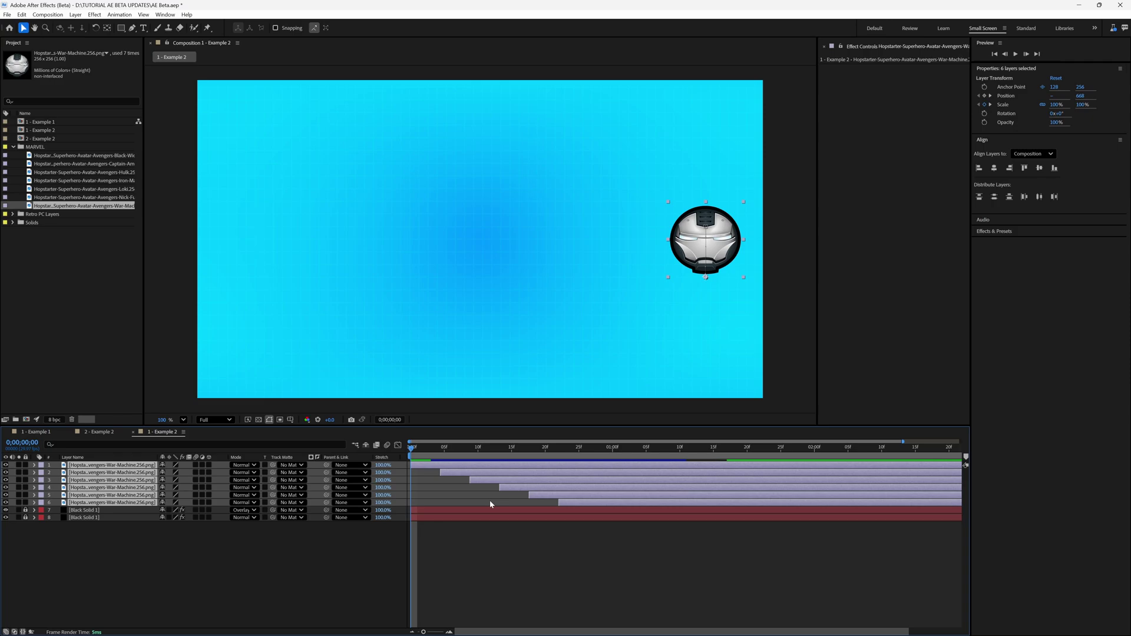
key(space)
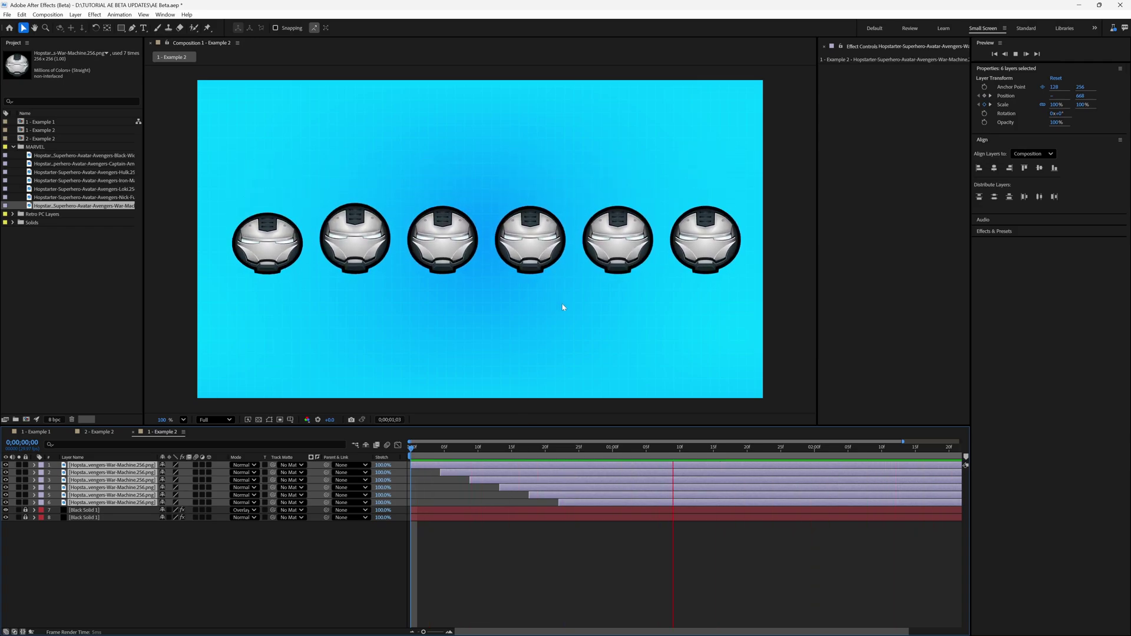
key(space)
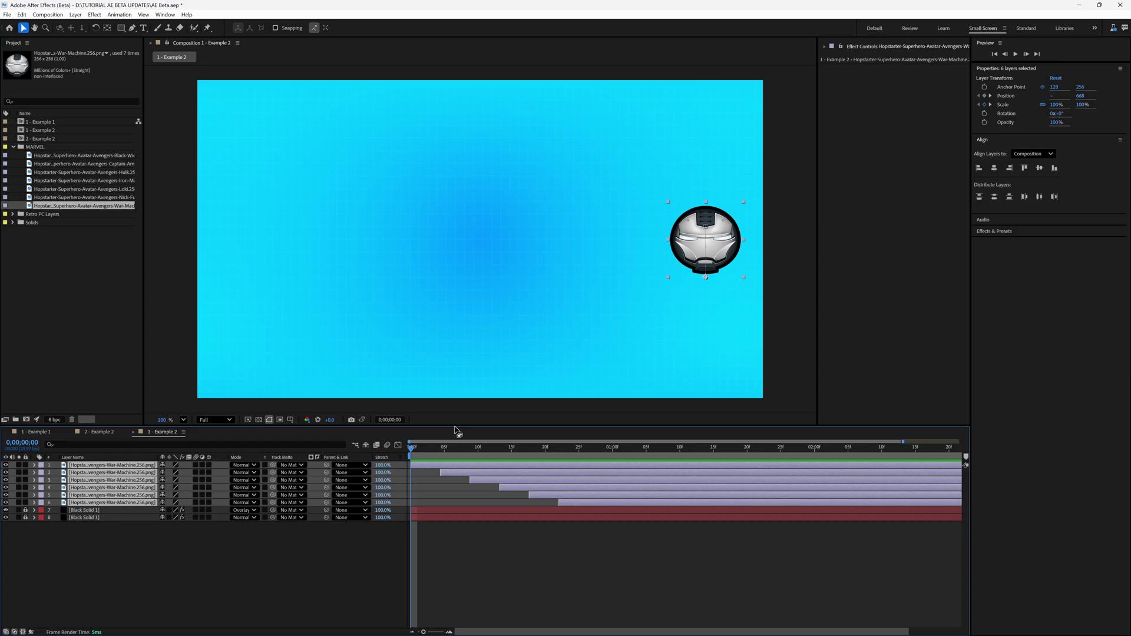
key(ctrl+z)
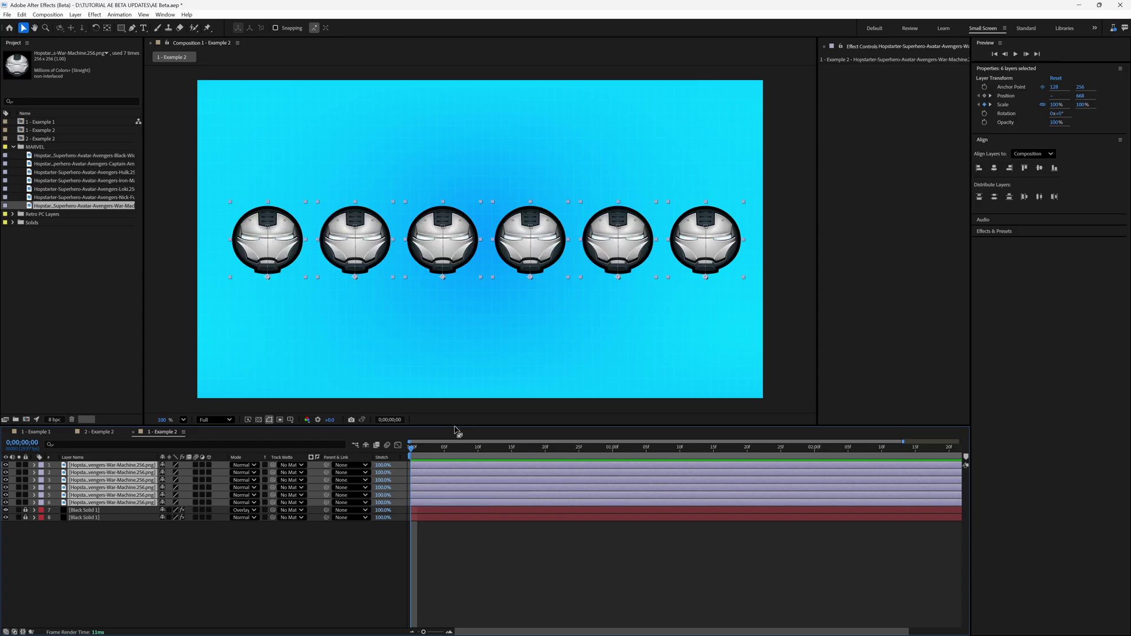
- Stagger the Position and Scale keyframes evenly across the six layers, delaying the last by about 23 frames, and preview the animation
key(u)
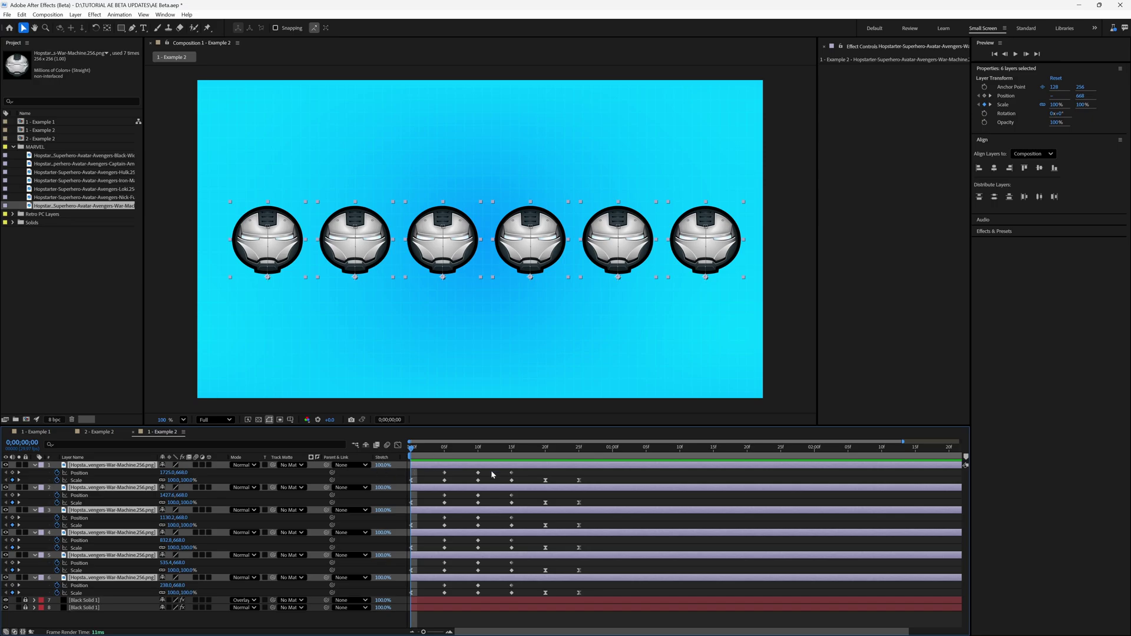
drag(611, 472, 406, 602)
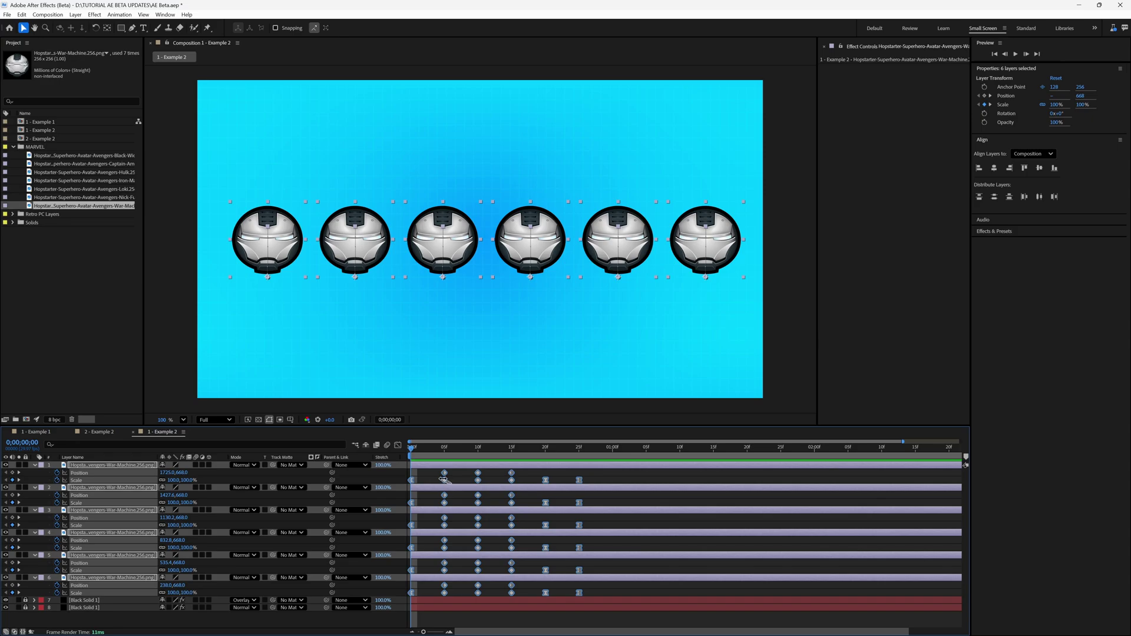
drag(443, 479, 598, 487)
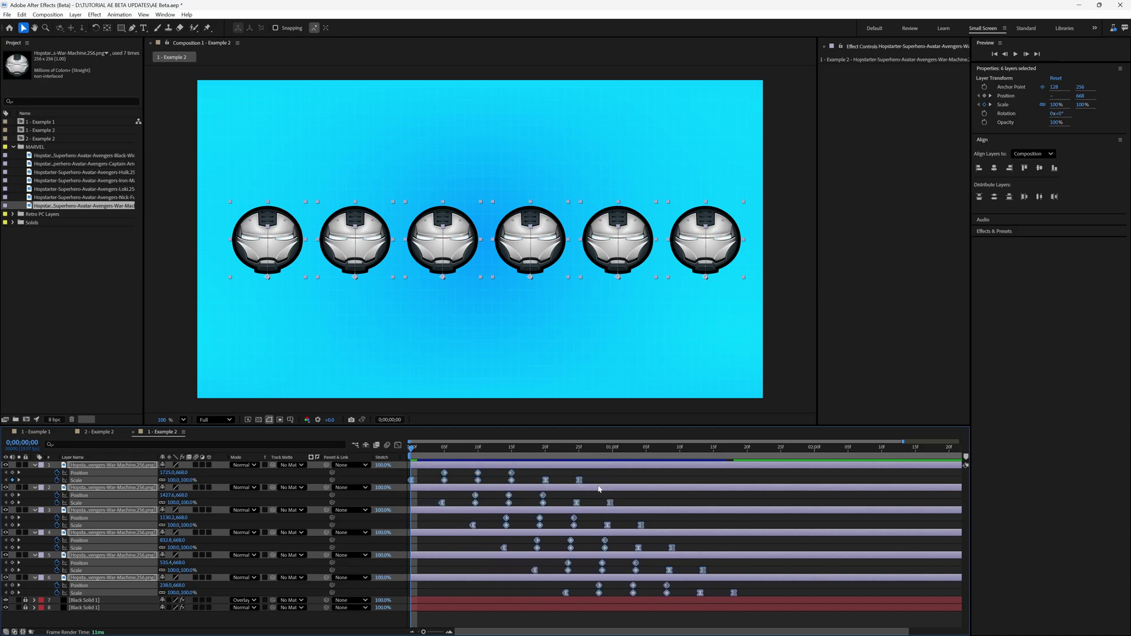
key(space)
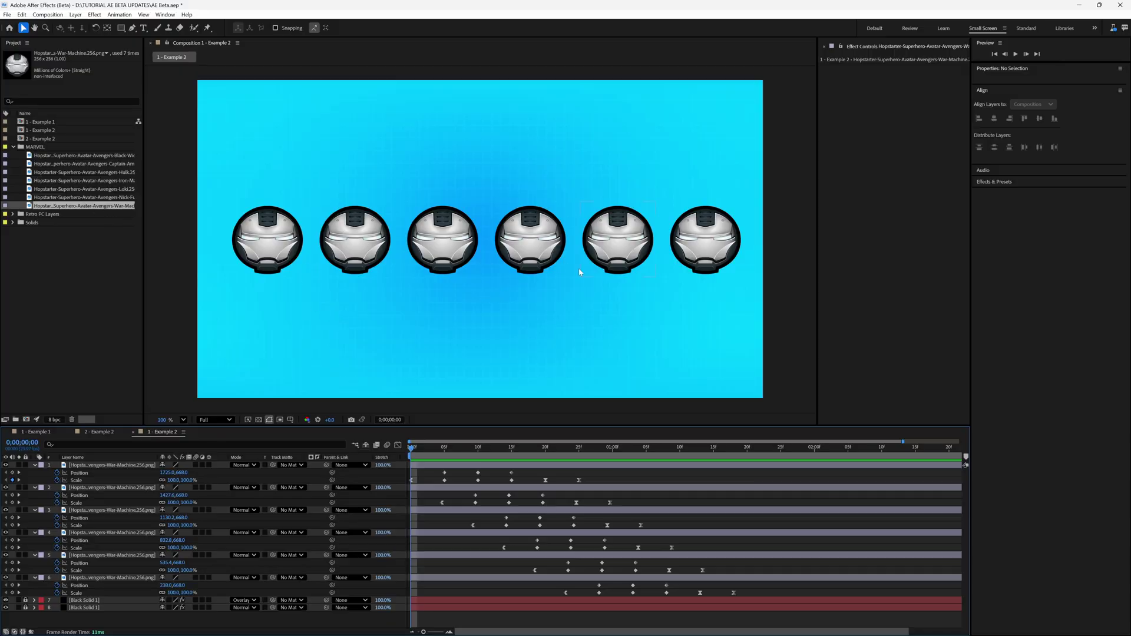
- Replace the second and third avatars from the left with the Nick Fury and Loki images, keeping their animation
click(93, 557)
click(87, 198)
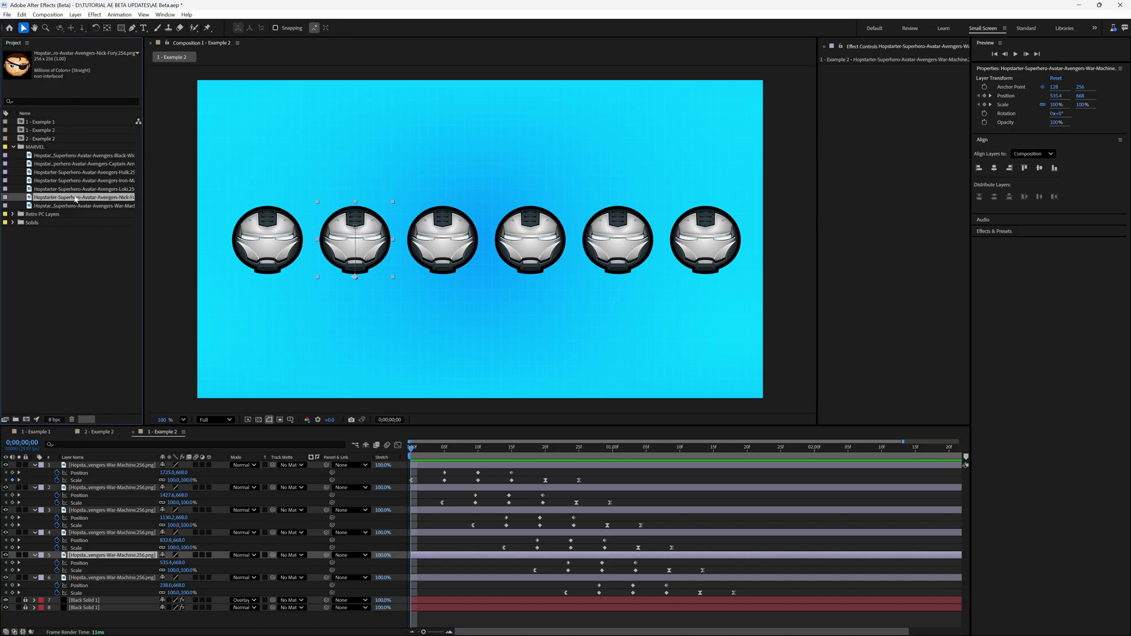
drag(78, 200, 95, 558)
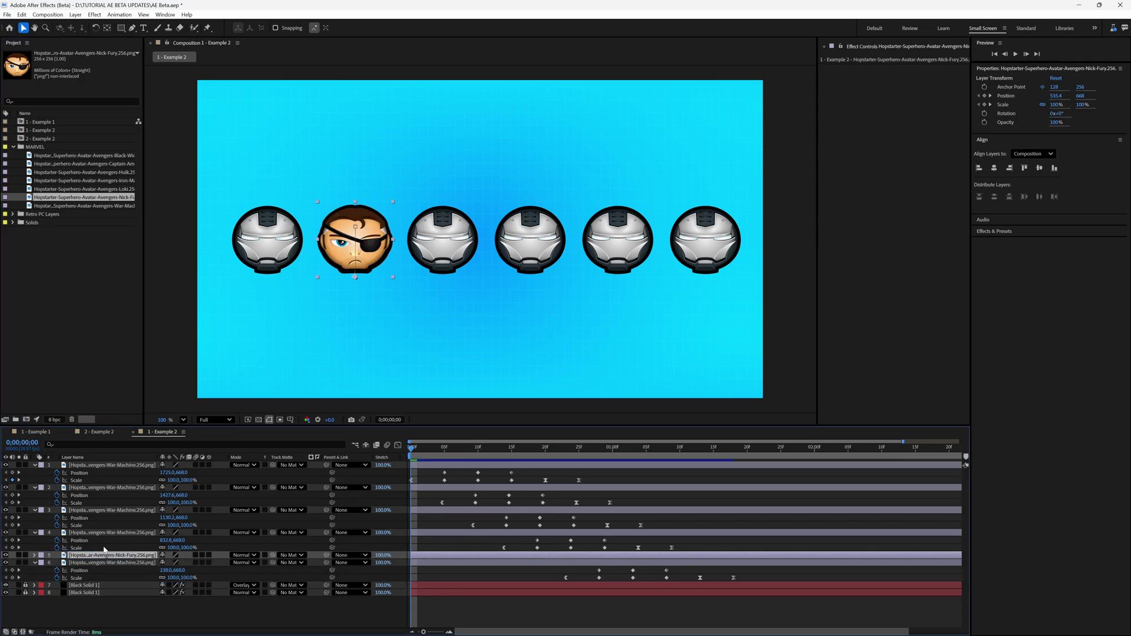
key(ctrl+Up)
click(103, 189)
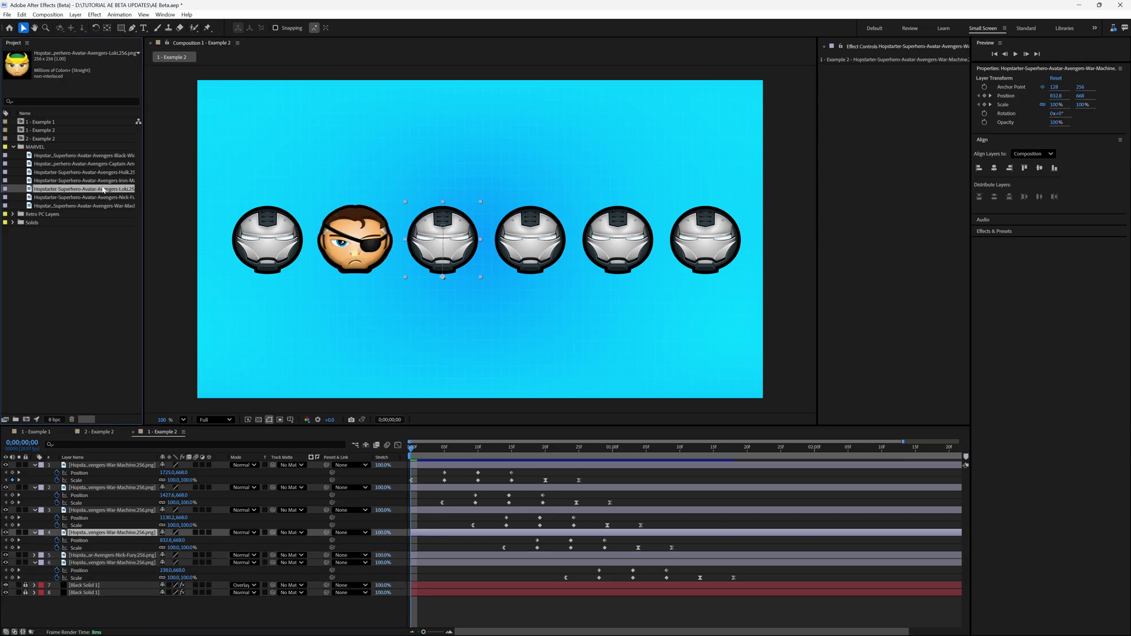
drag(94, 190, 124, 534)
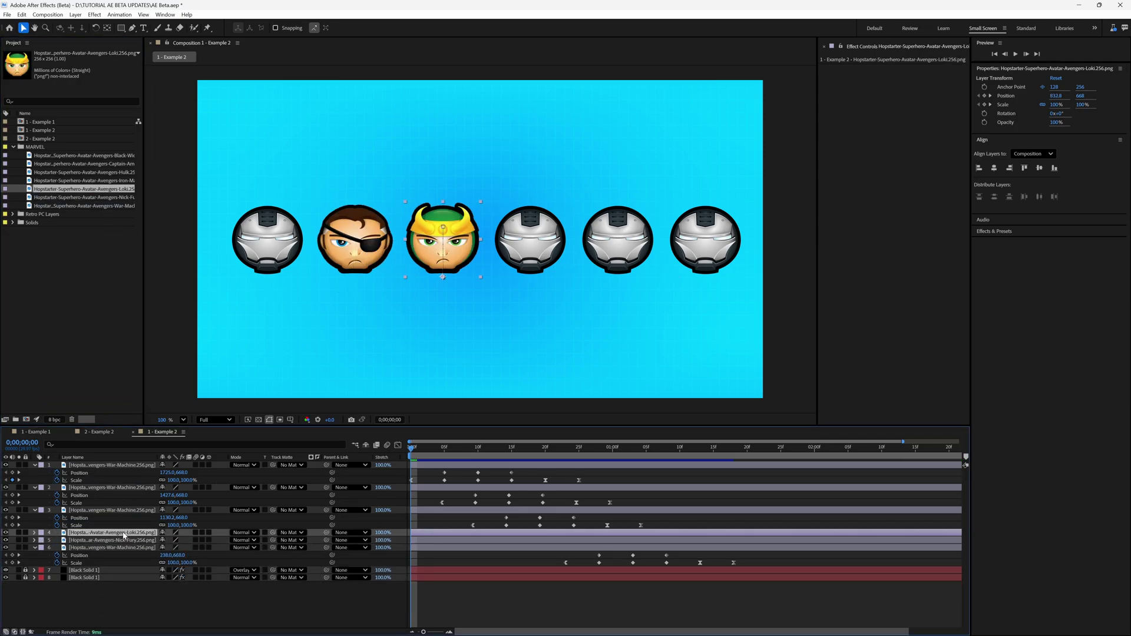
- Replace the fourth, fifth and sixth avatars with the Iron Man, Hulk and Captain America images, and preview the animation
click(113, 511)
drag(83, 181, 121, 513)
click(136, 488)
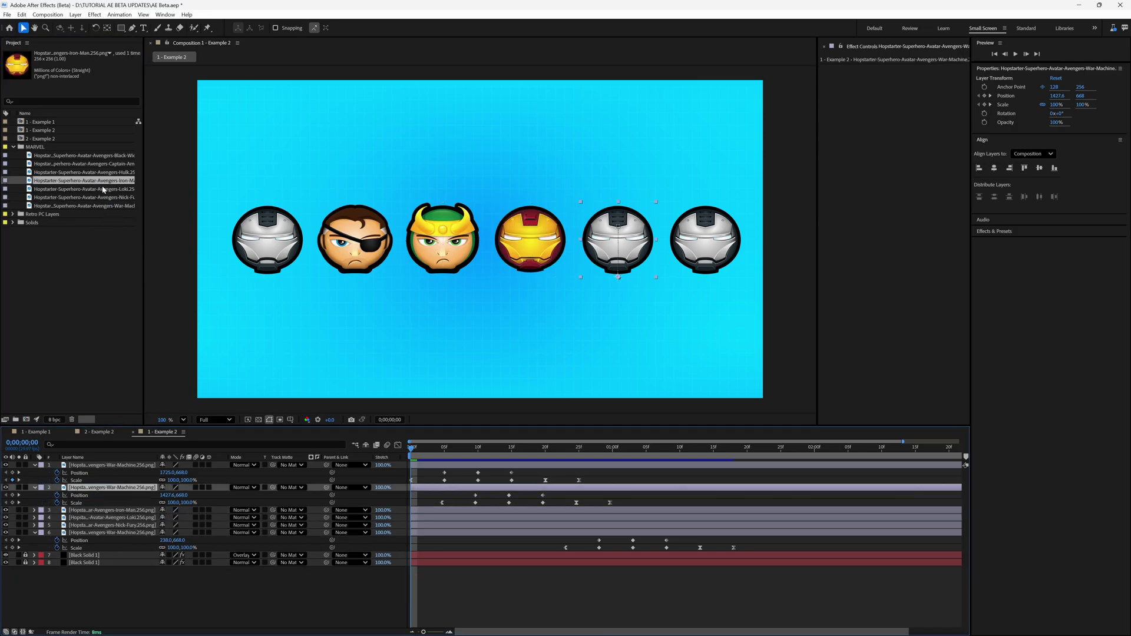
click(116, 173)
drag(104, 174, 124, 489)
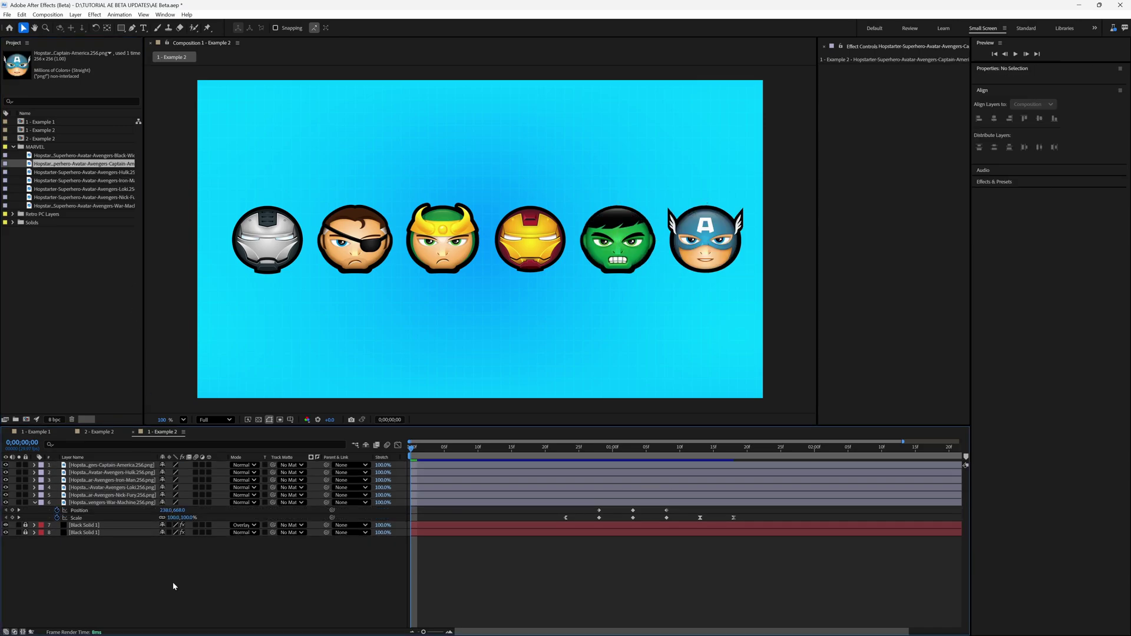
key(space)
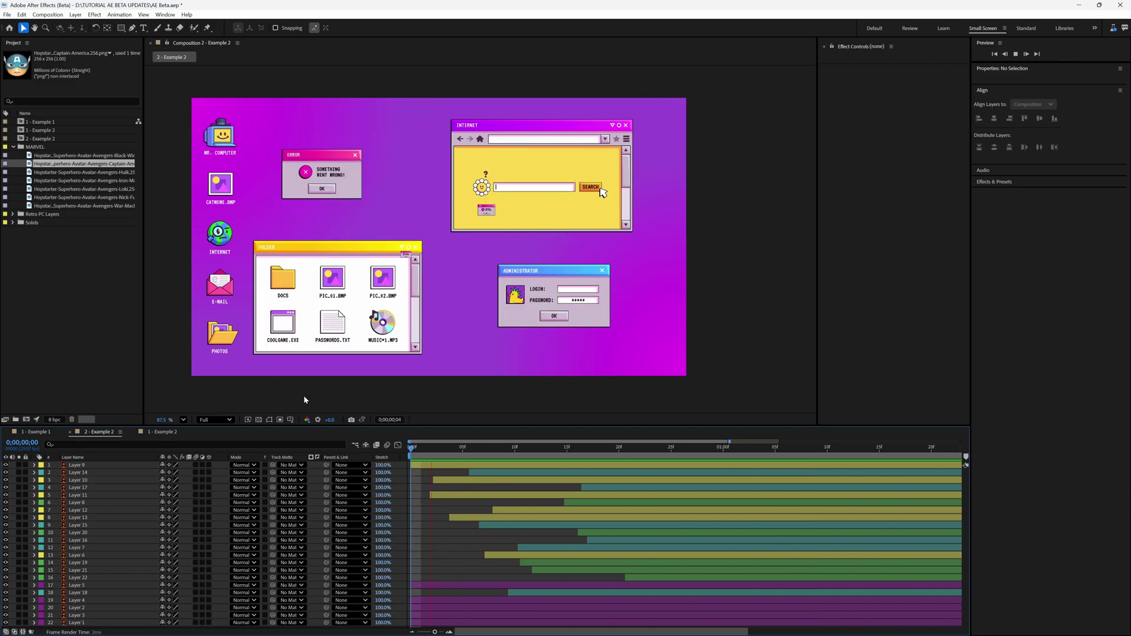
- Replace the animated window layers in the 2 - Example 2 composition with the error popup Layer 8/Retro PC.ai, keeping the background layers
key(space)
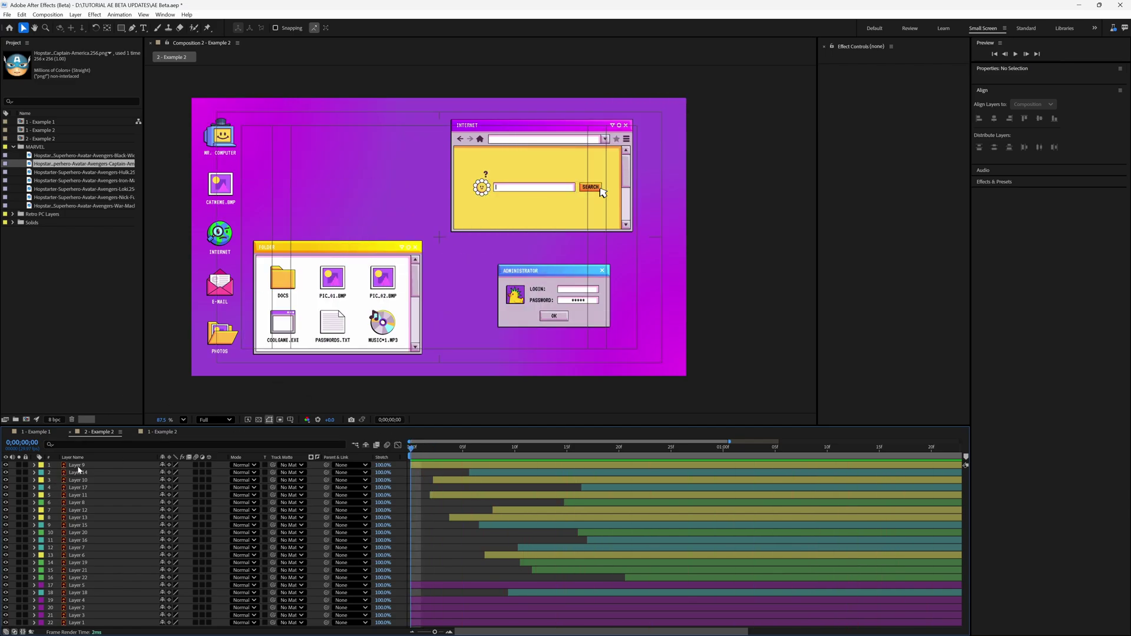
click(78, 466)
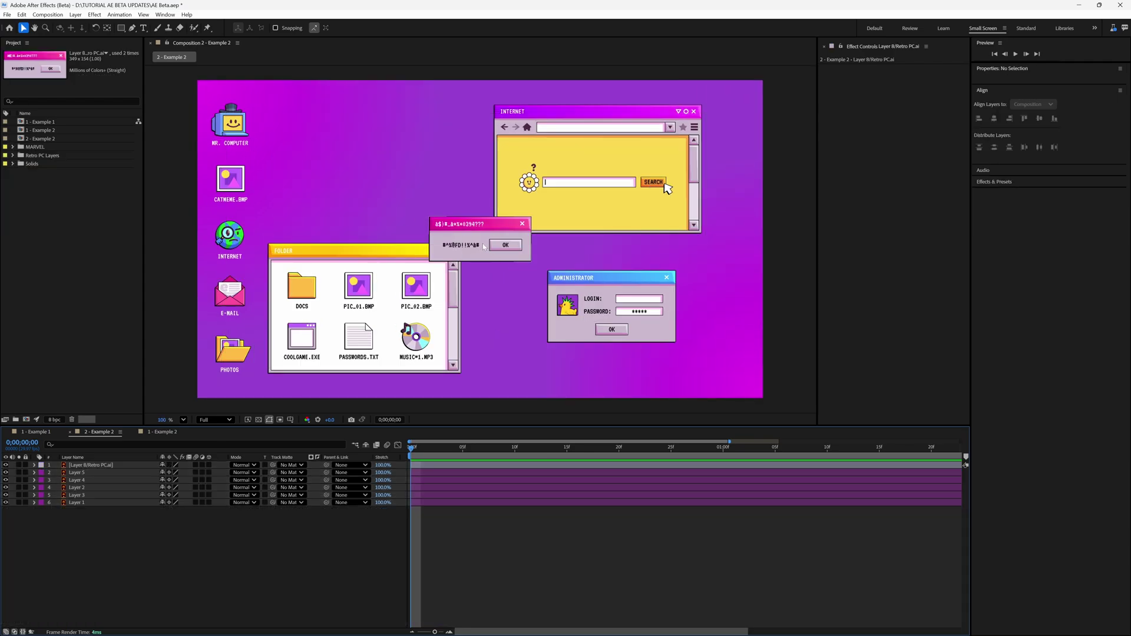
- Try moving the error popup slightly and placing a duplicate of it beside the Mr. Computer icon, undoing both changes
drag(492, 246, 484, 250)
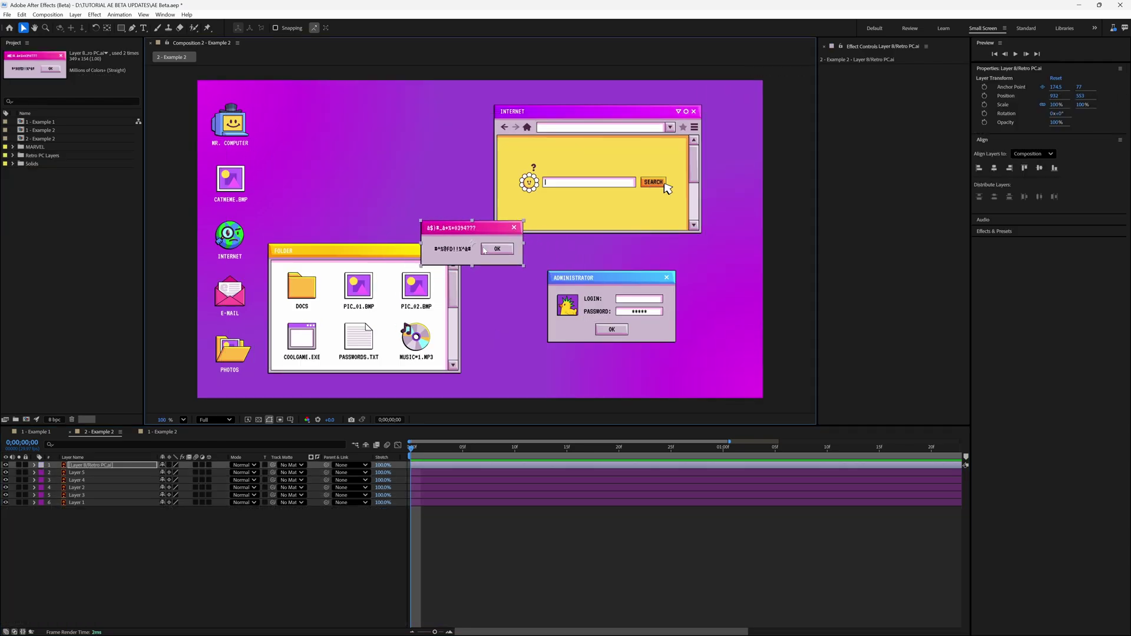
key(ctrl+Home)
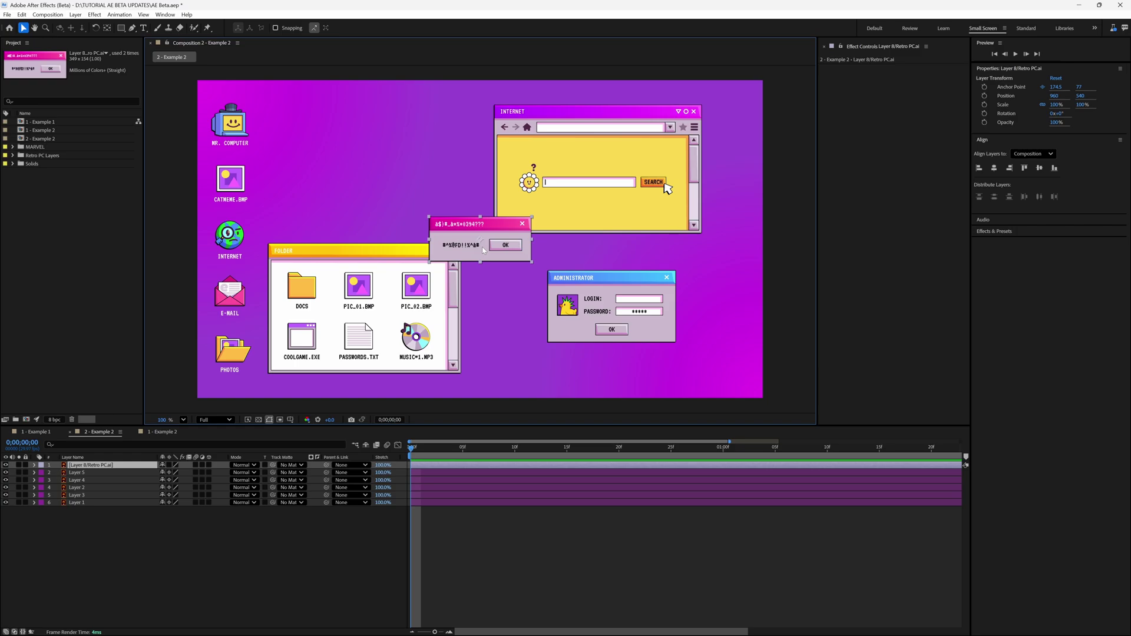
drag(486, 245, 346, 154)
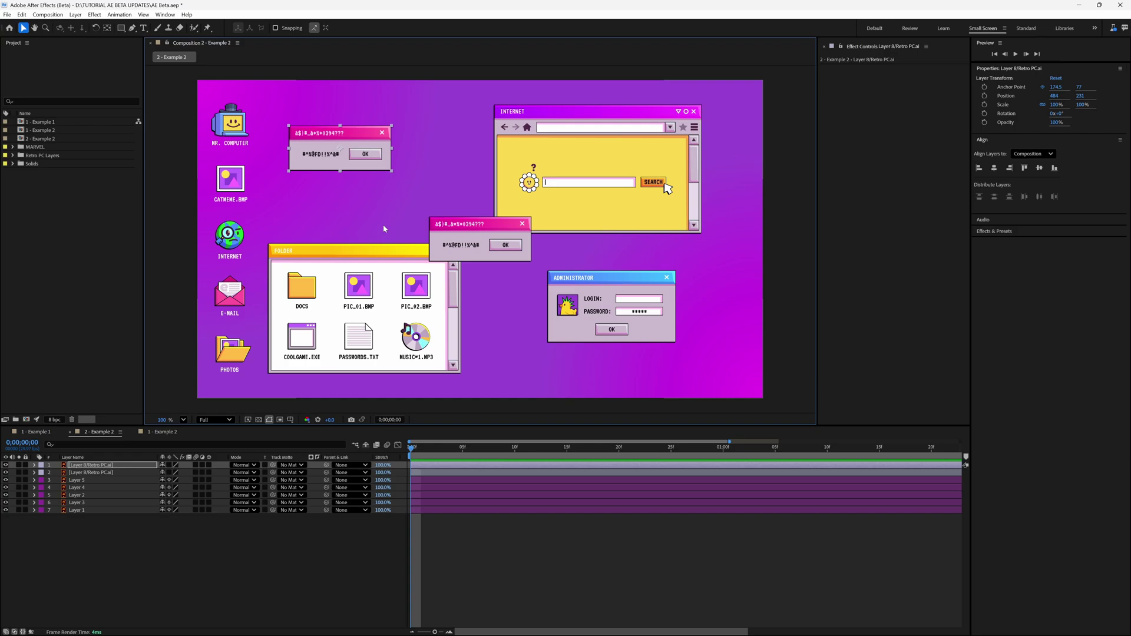
key(ctrl+z)
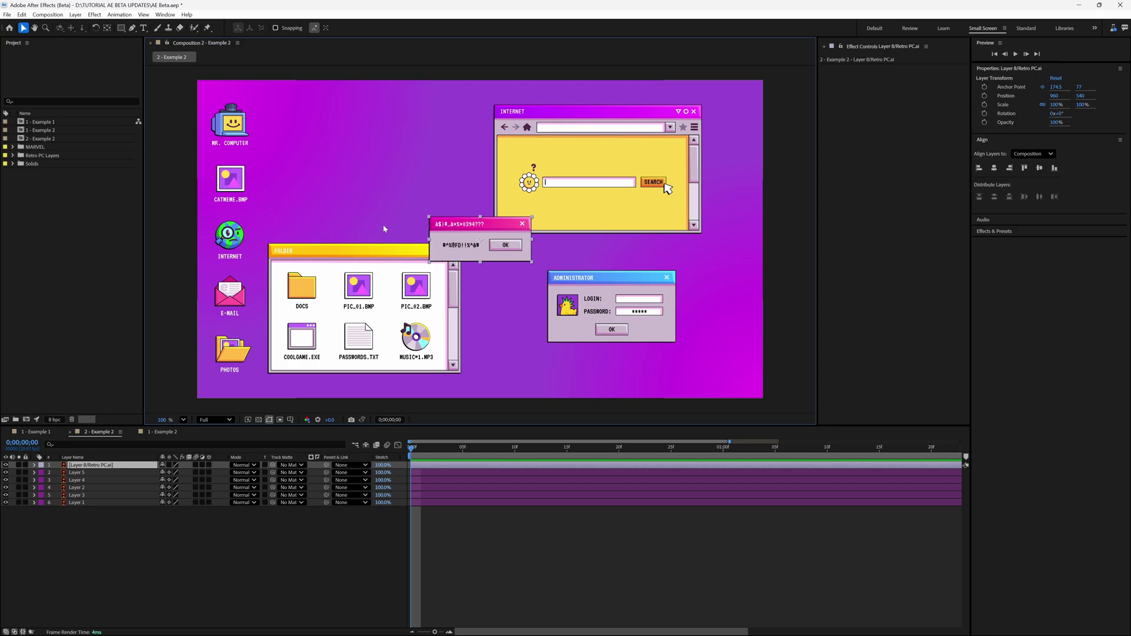
- Add Position and Scale keyframes to the error popup at frame 0, with its Scale set to 0%
key(p)
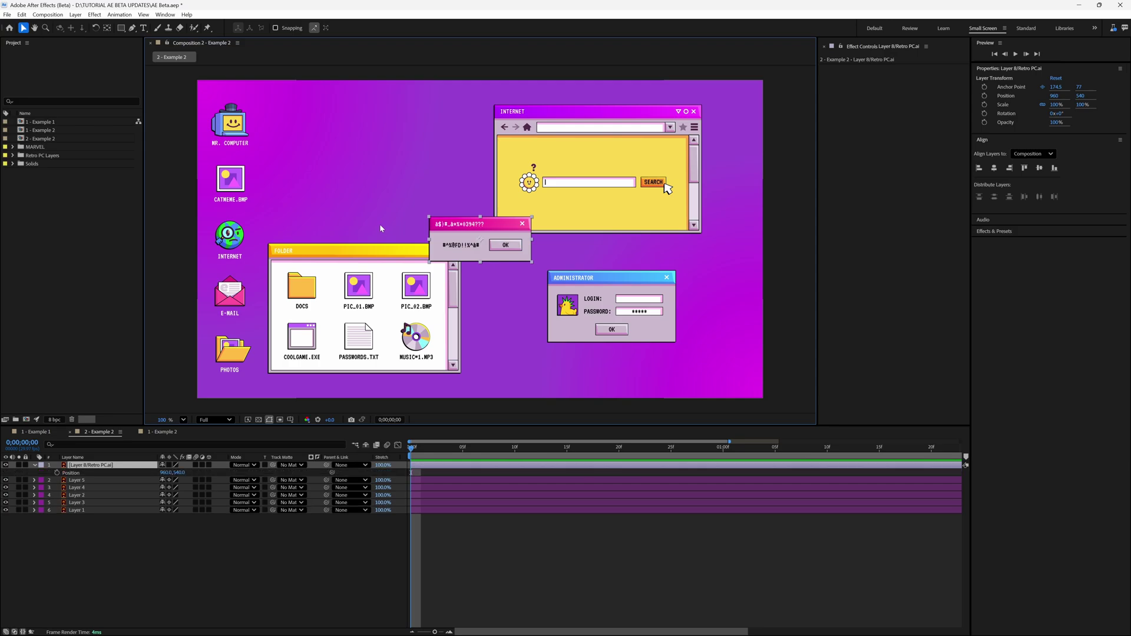
click(57, 472)
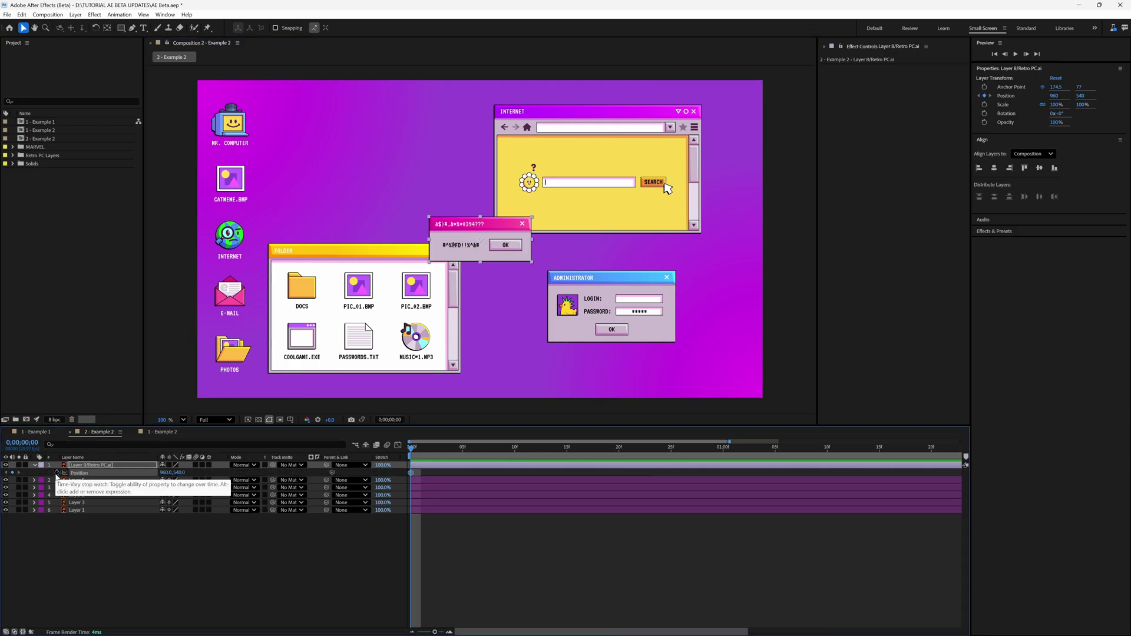
key(shift+s)
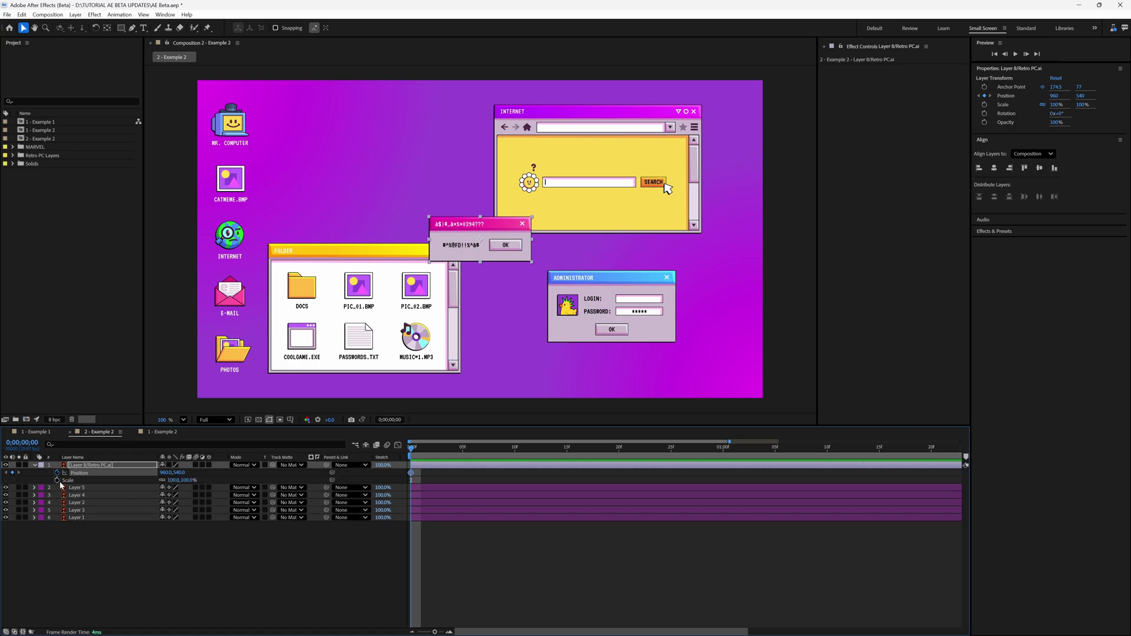
click(57, 480)
click(175, 480)
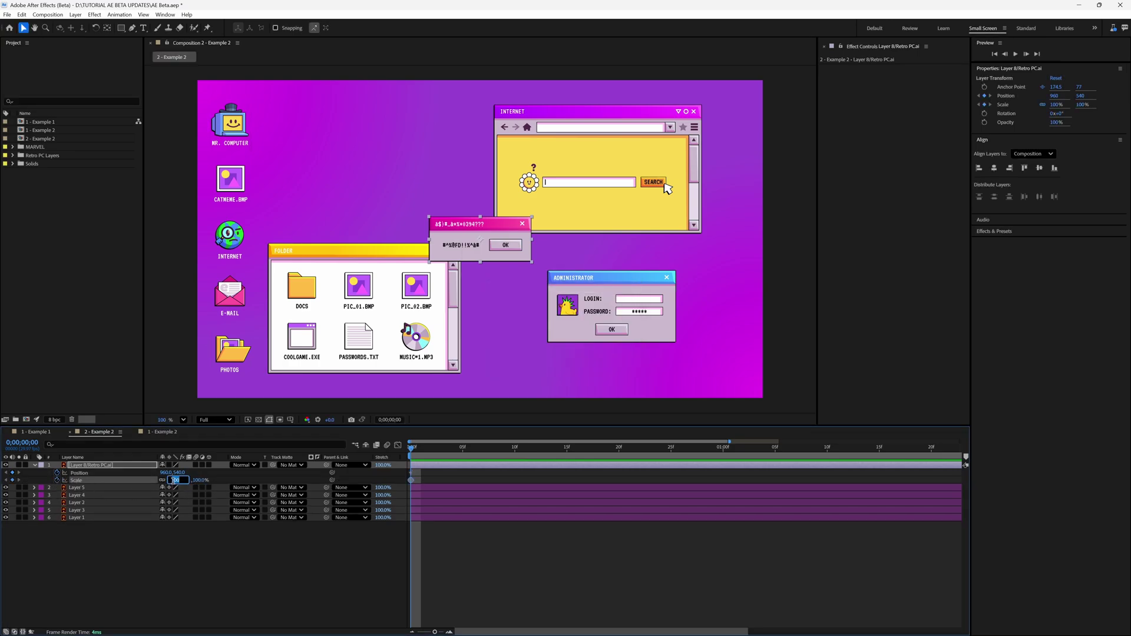
text(0)
key(Return)
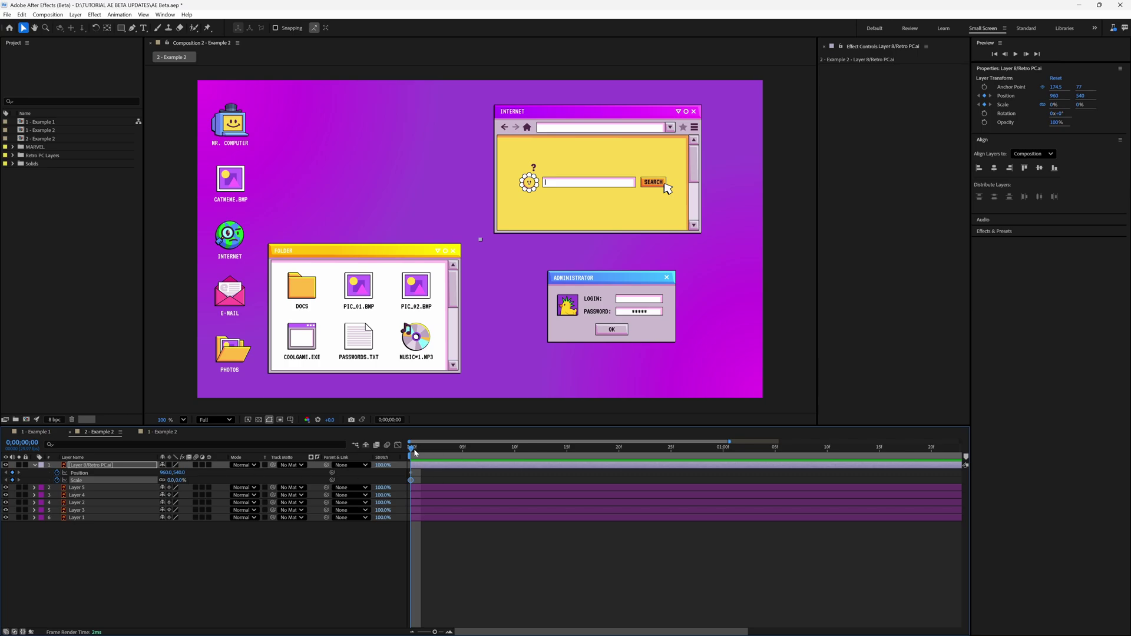
- Animate the error popup's Scale to 110% at frame 5 and to 100% at frame 8
drag(414, 452, 467, 466)
click(182, 480)
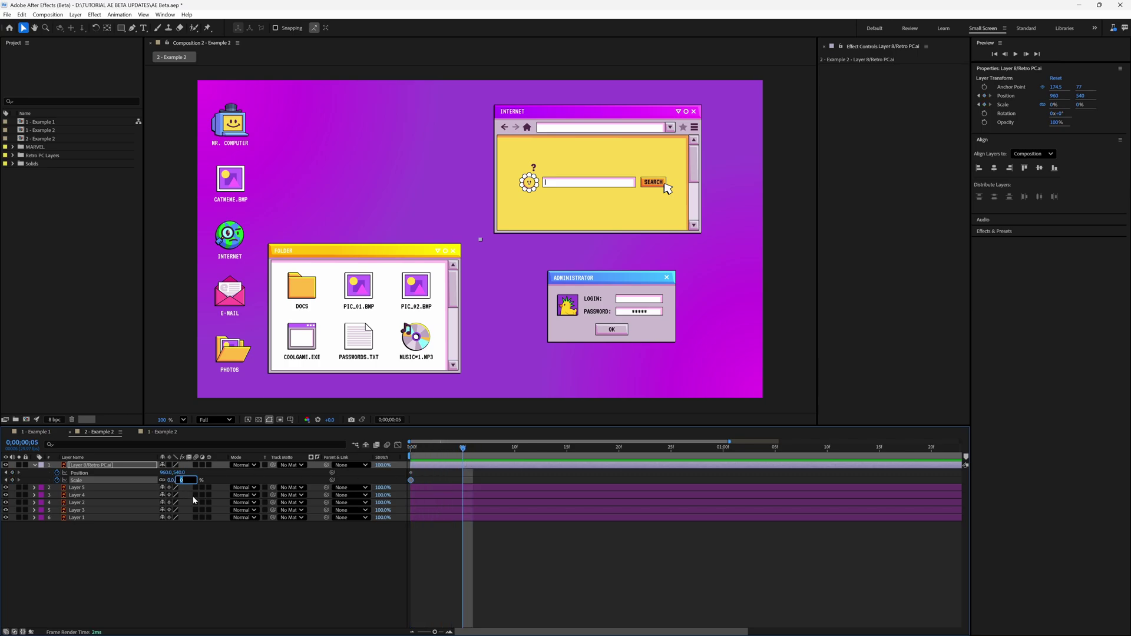
text(110)
key(Return)
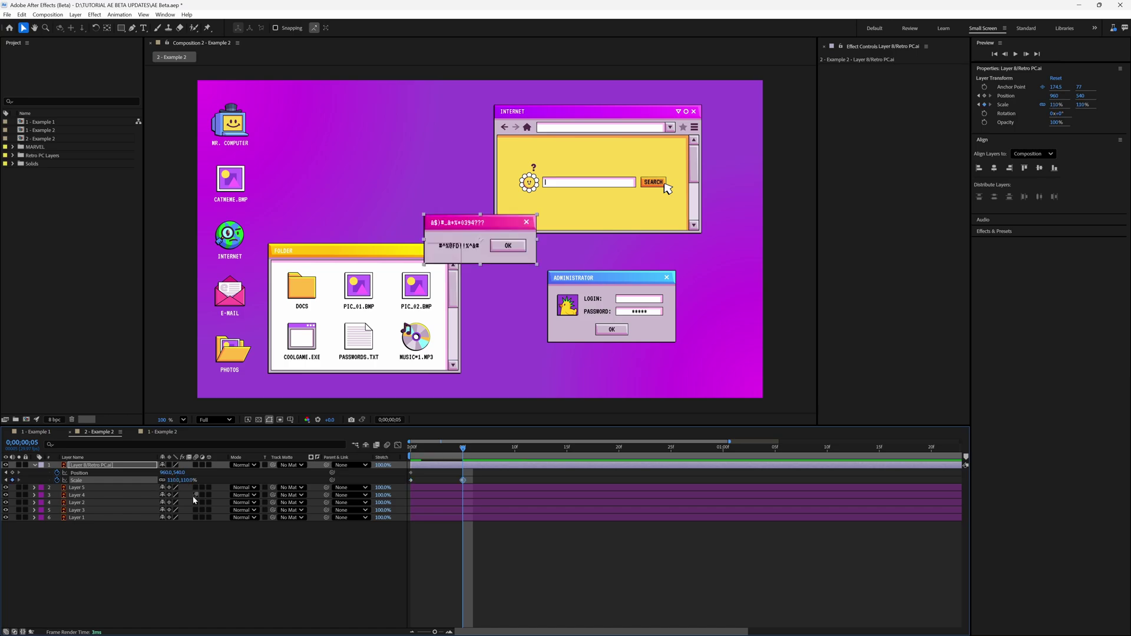
drag(468, 452, 493, 457)
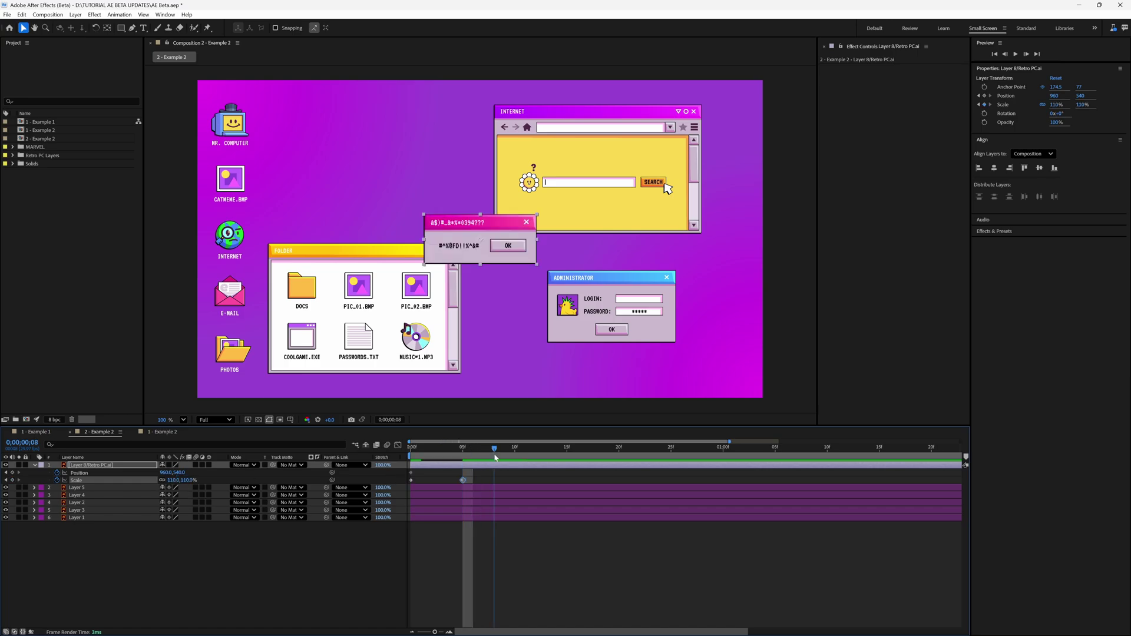
click(191, 481)
text(1)
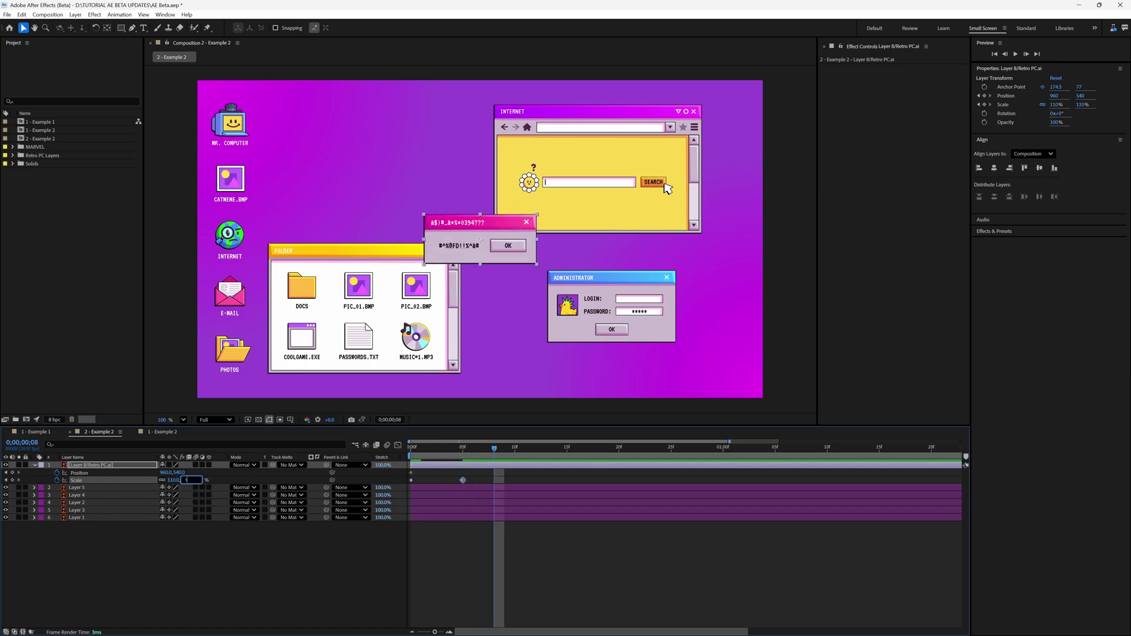
text(00)
key(Return)
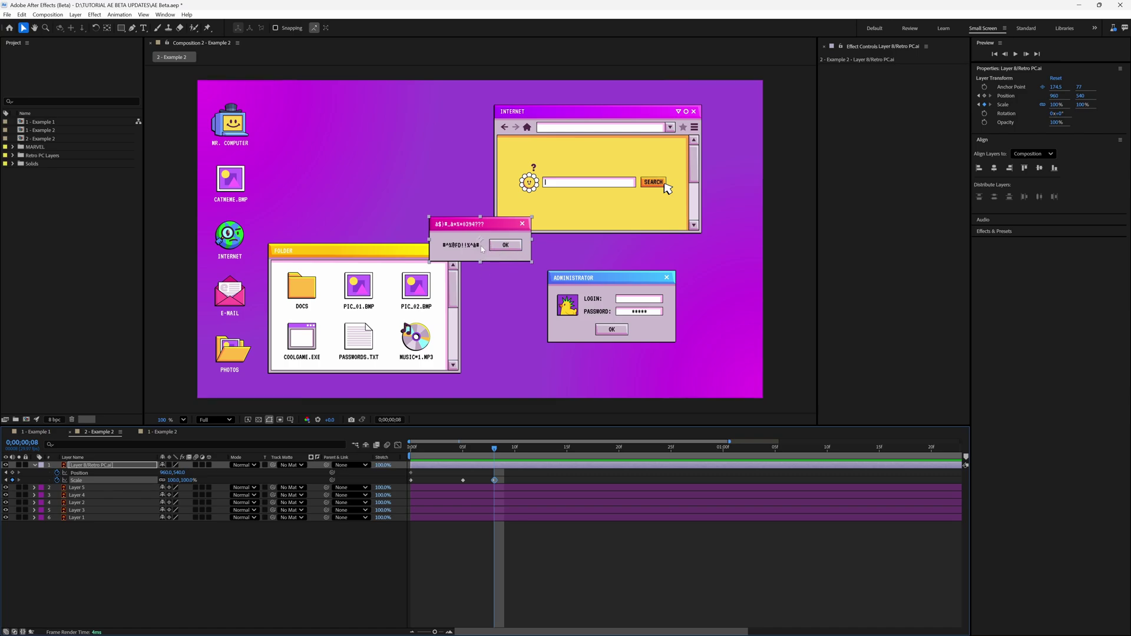
- Duplicate the error popup twice at frame 8, placing one copy beside the Mr. Computer icon and one over the Internet window's upper right corner
key(ctrl+d)
drag(488, 250, 326, 154)
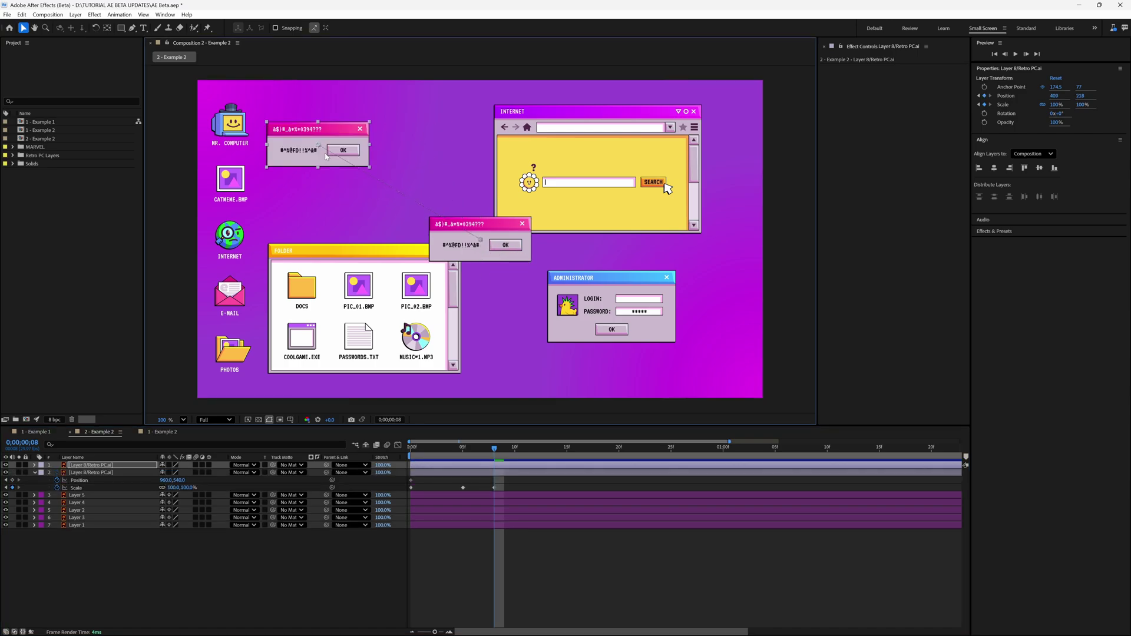
key(u)
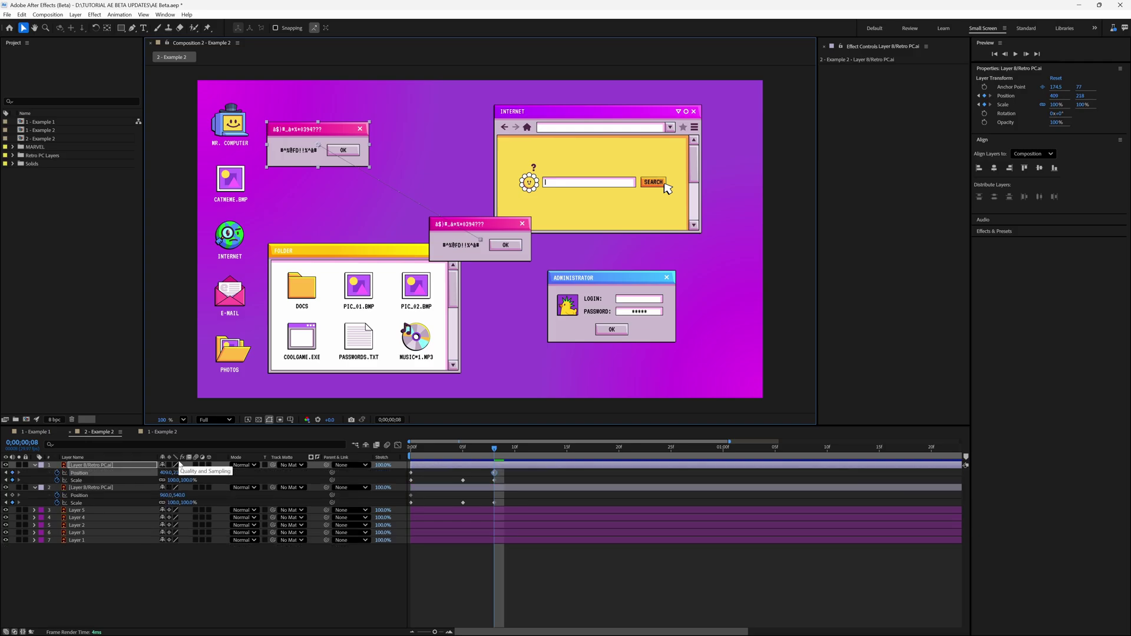
click(494, 473)
click(641, 171)
key(ctrl+v)
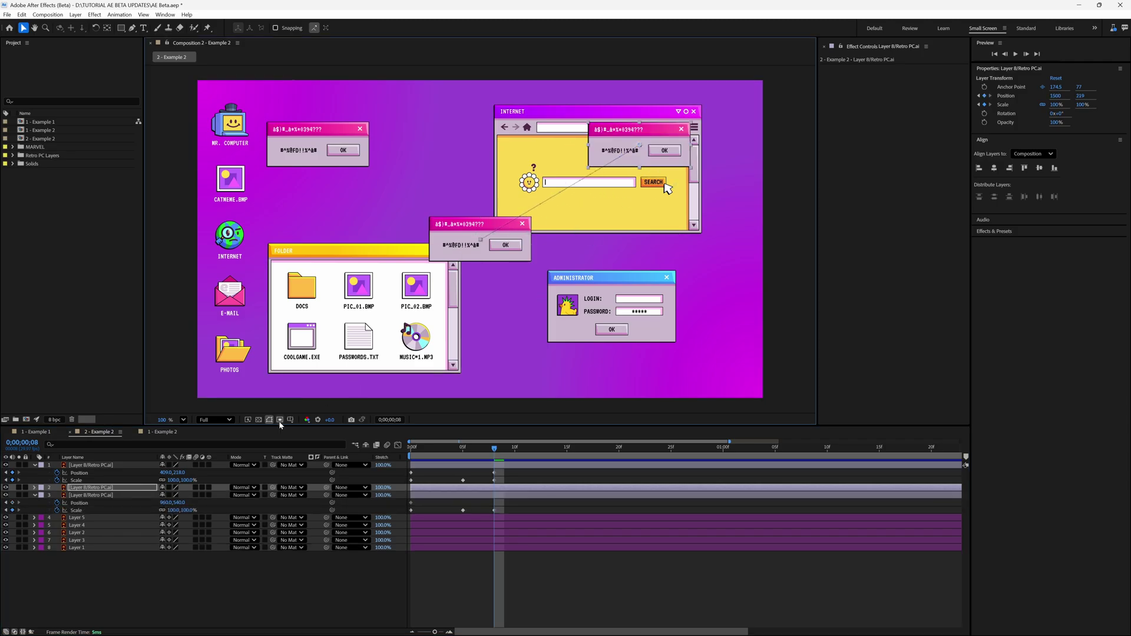
- Add two more error popup copies, one over the folder window's lower left corner and one below the Administrator window
key(ctrl+v)
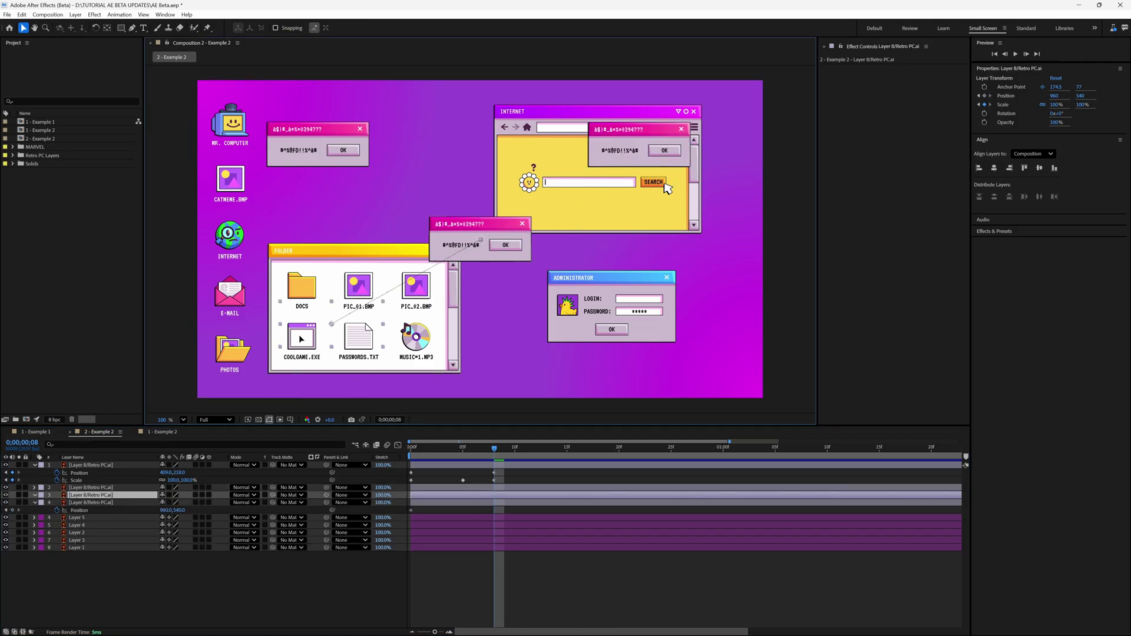
drag(468, 247, 271, 340)
click(91, 503)
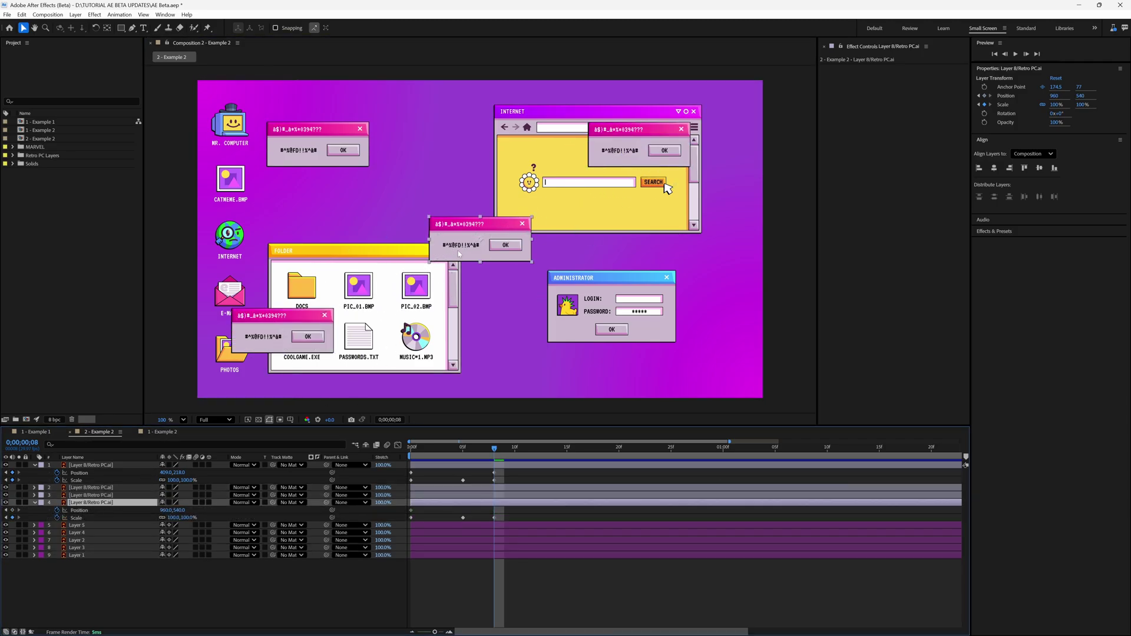
key(ctrl+v)
drag(459, 254, 625, 379)
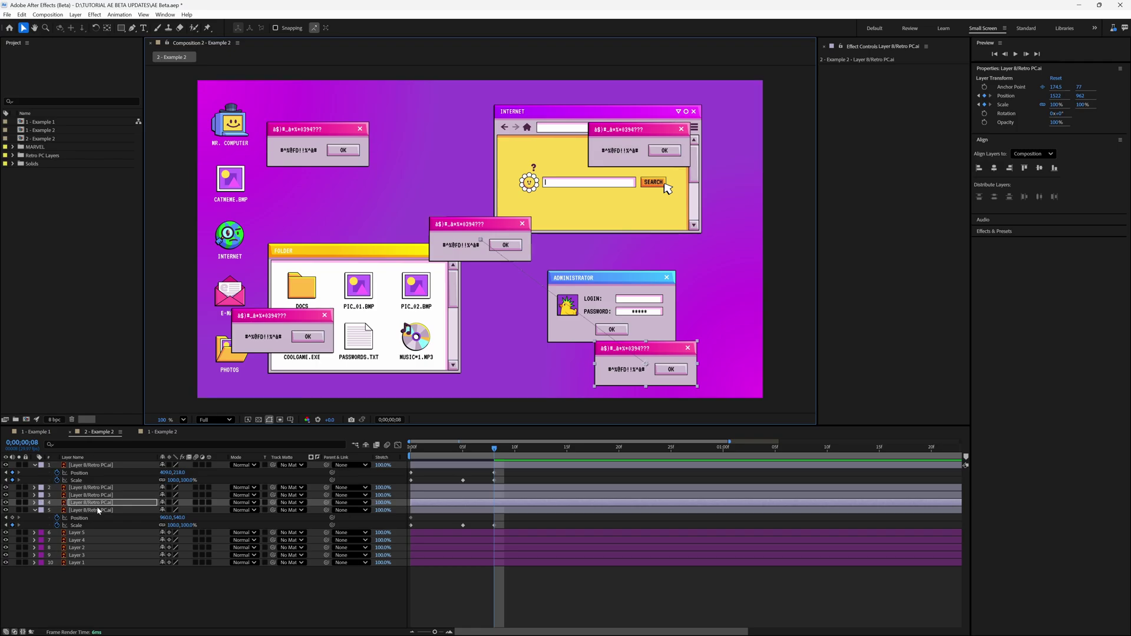
- Add four more error popup copies: above the folder window, over the Internet window's top left and lower right, and near the desktop's bottom centre
click(98, 510)
key(ctrl+v)
drag(471, 246, 309, 215)
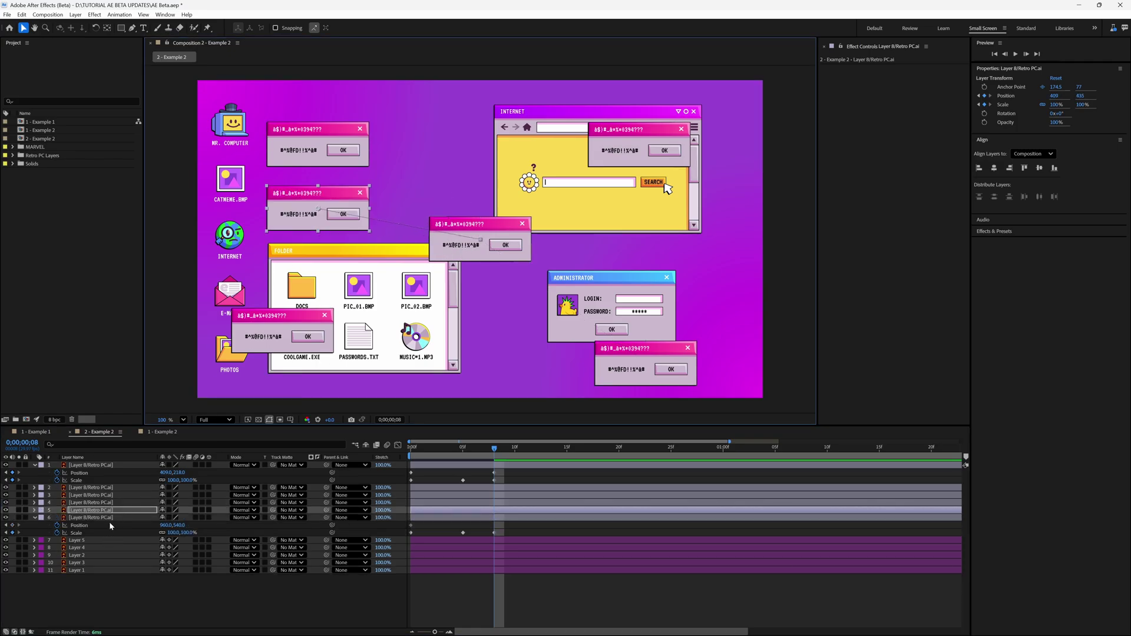
key(ctrl+v)
drag(473, 247, 516, 365)
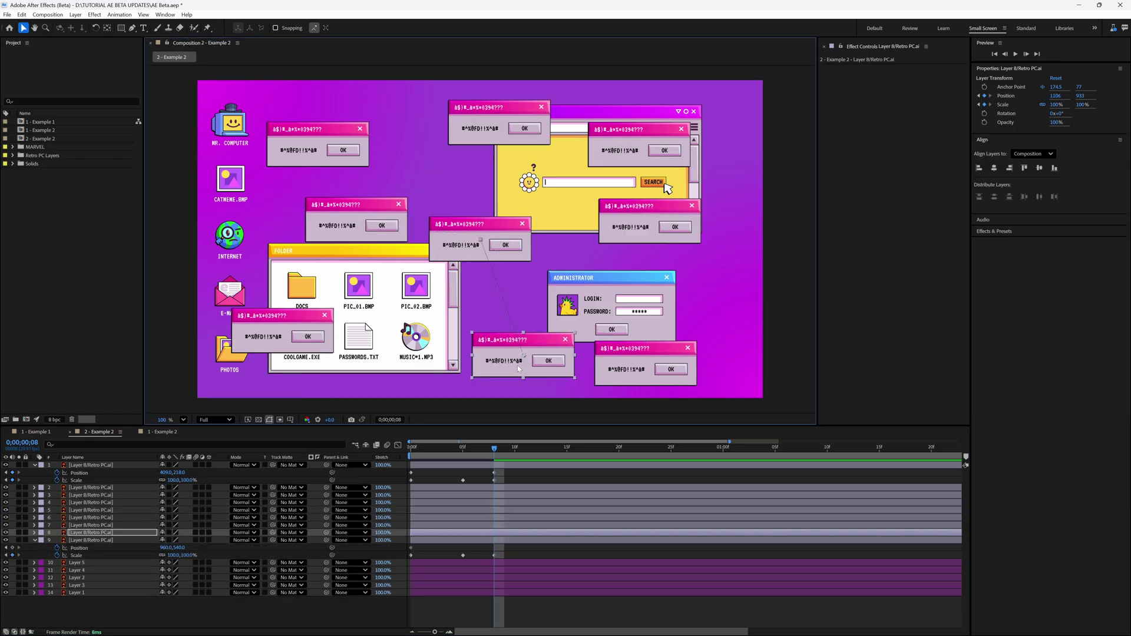
- Show the Position keyframes of the eight duplicated error popups and preview the animation from the first frame
click(91, 465)
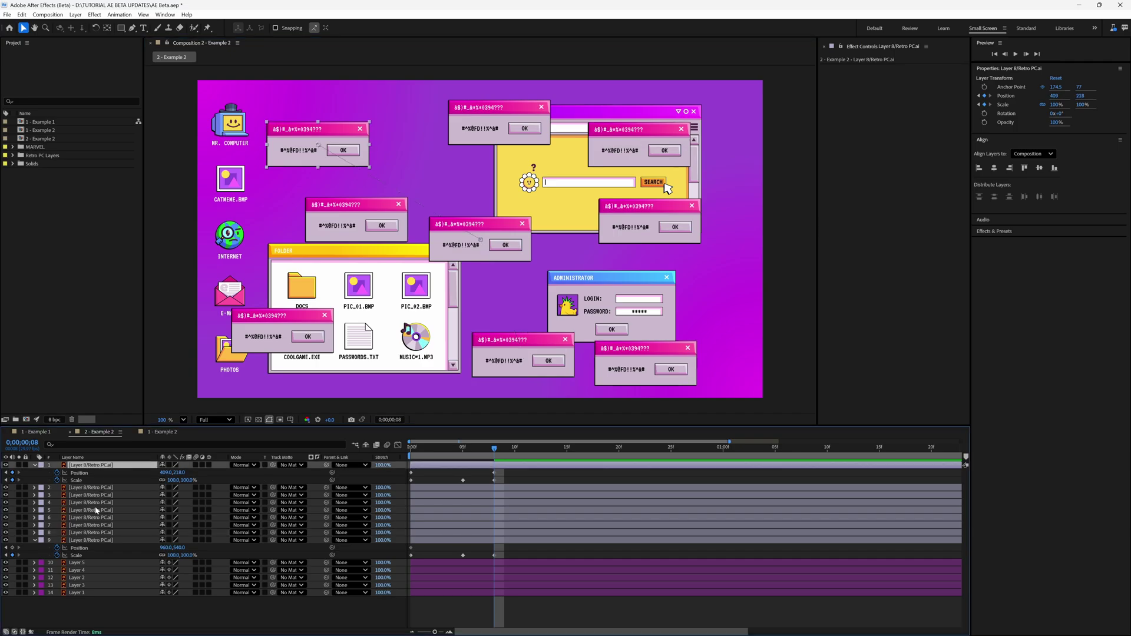
shift+click(90, 533)
key(p)
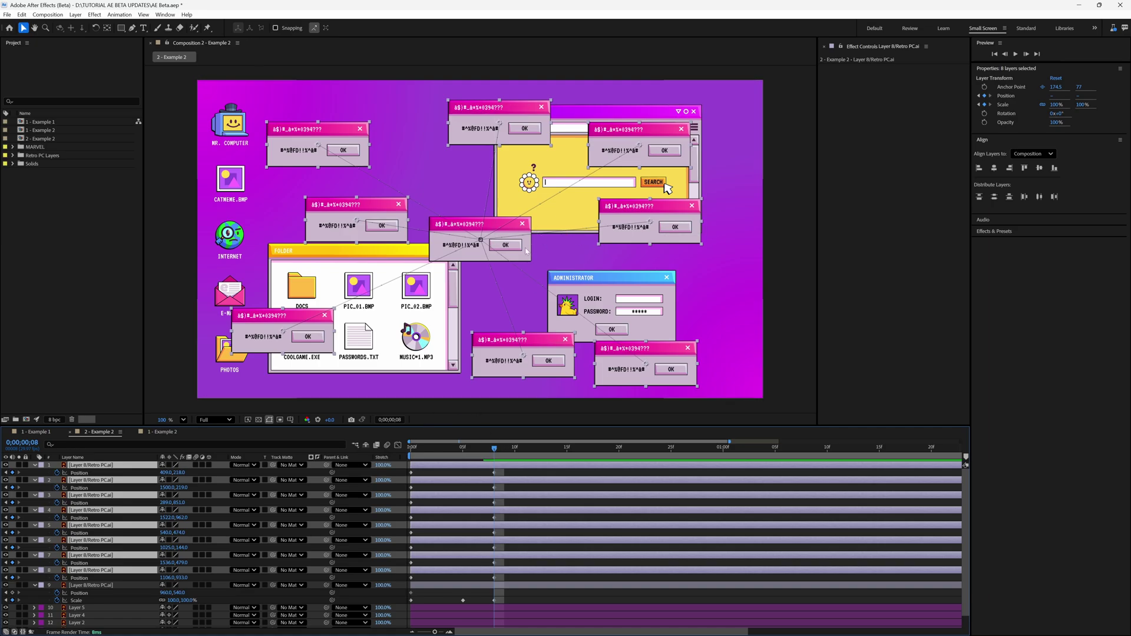
key(Home)
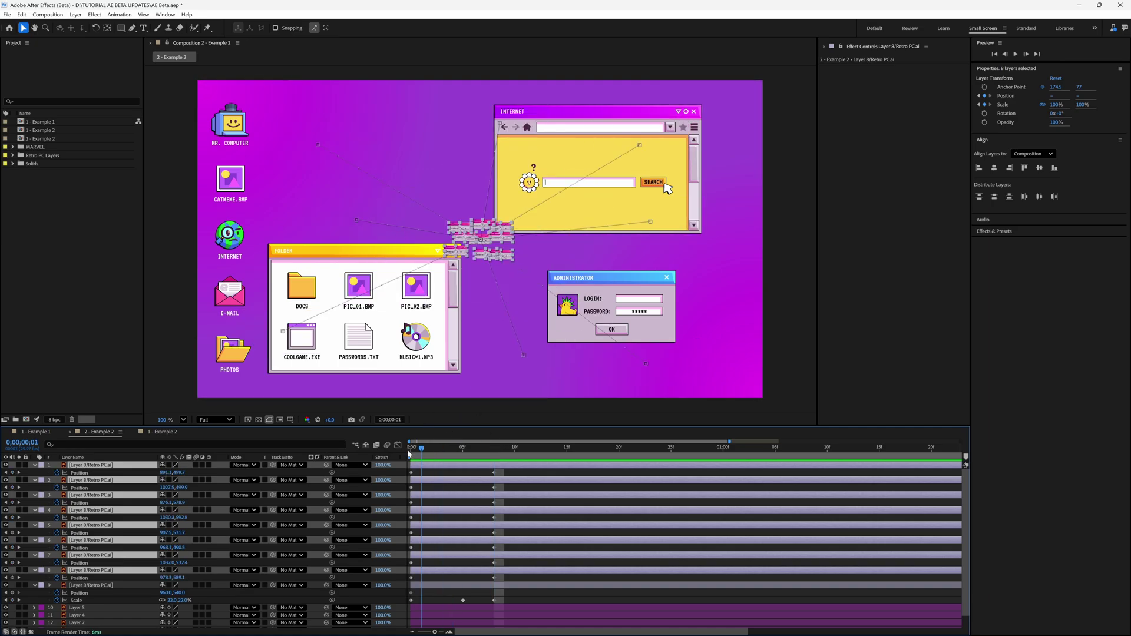
key(space)
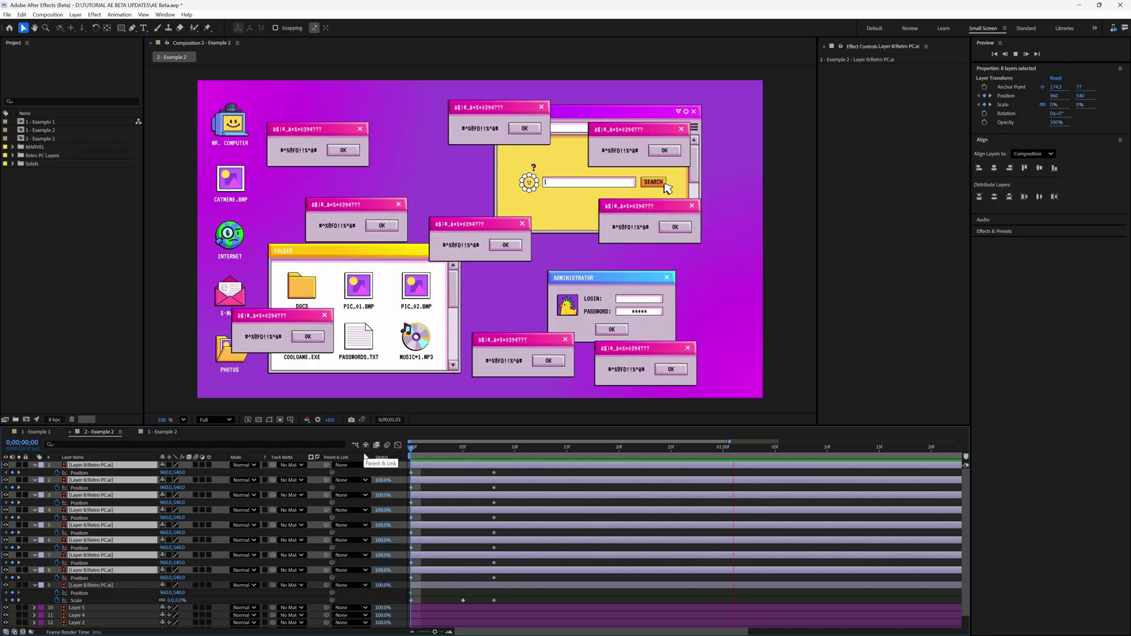
key(space)
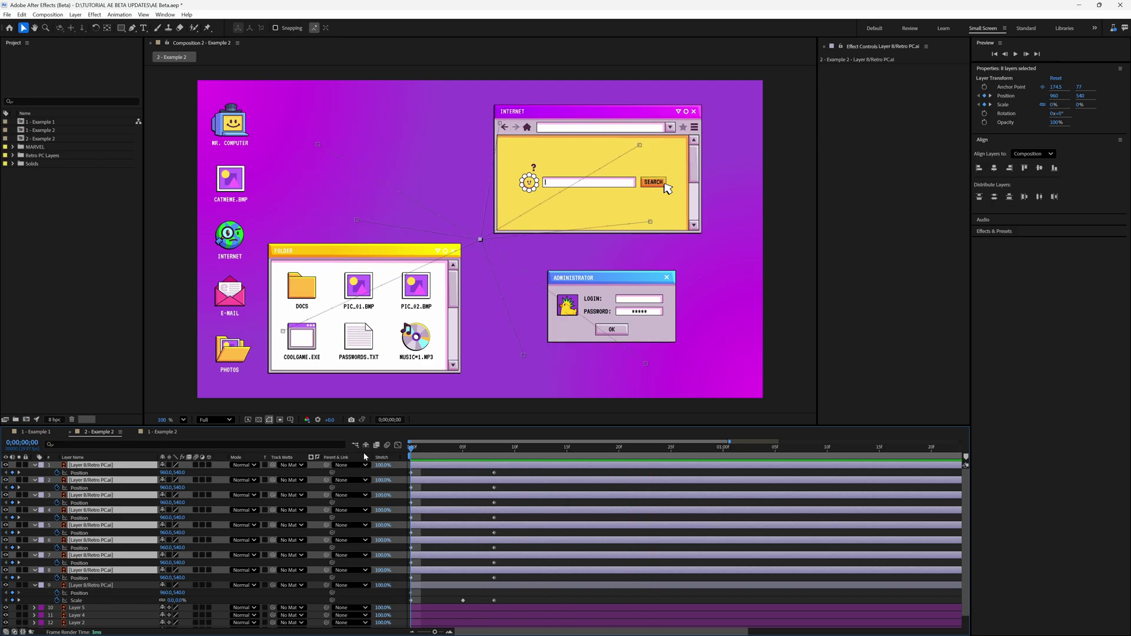
- Compress the Position and Scale keyframes of all nine error popups proportionally so they end at frame 5, and preview the animation
key(F2)
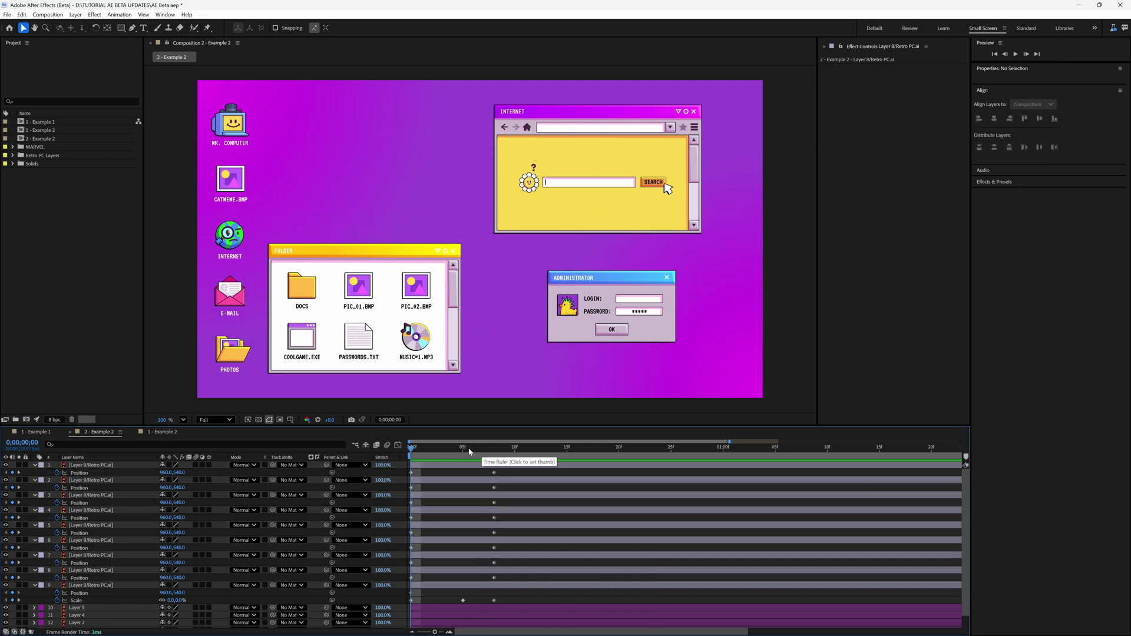
key(u)
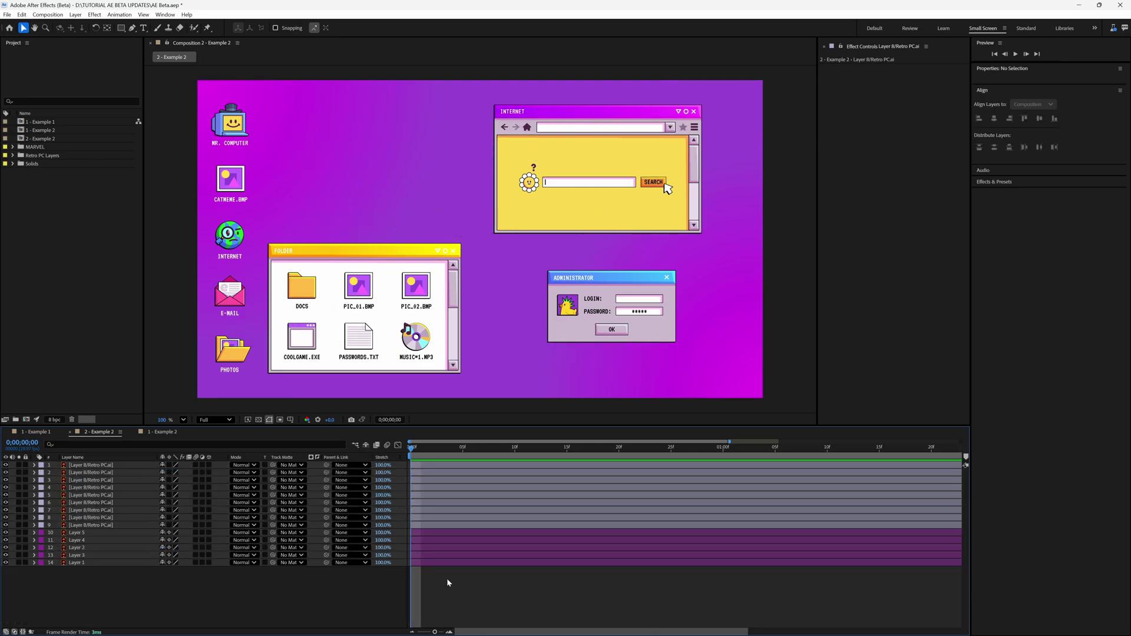
key(u)
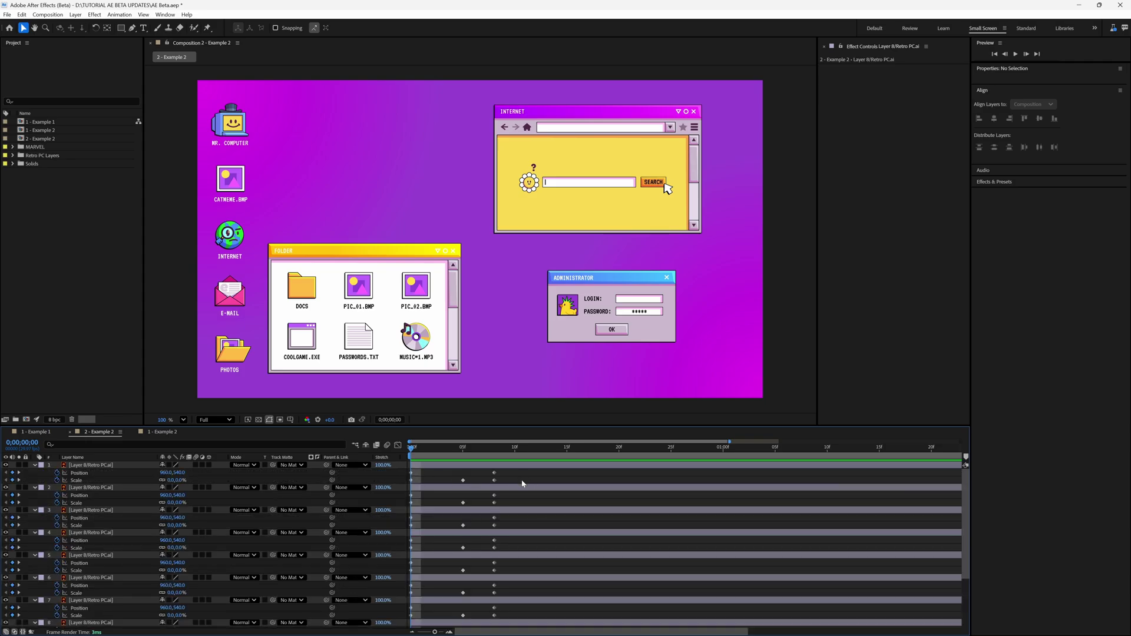
drag(514, 474, 396, 589)
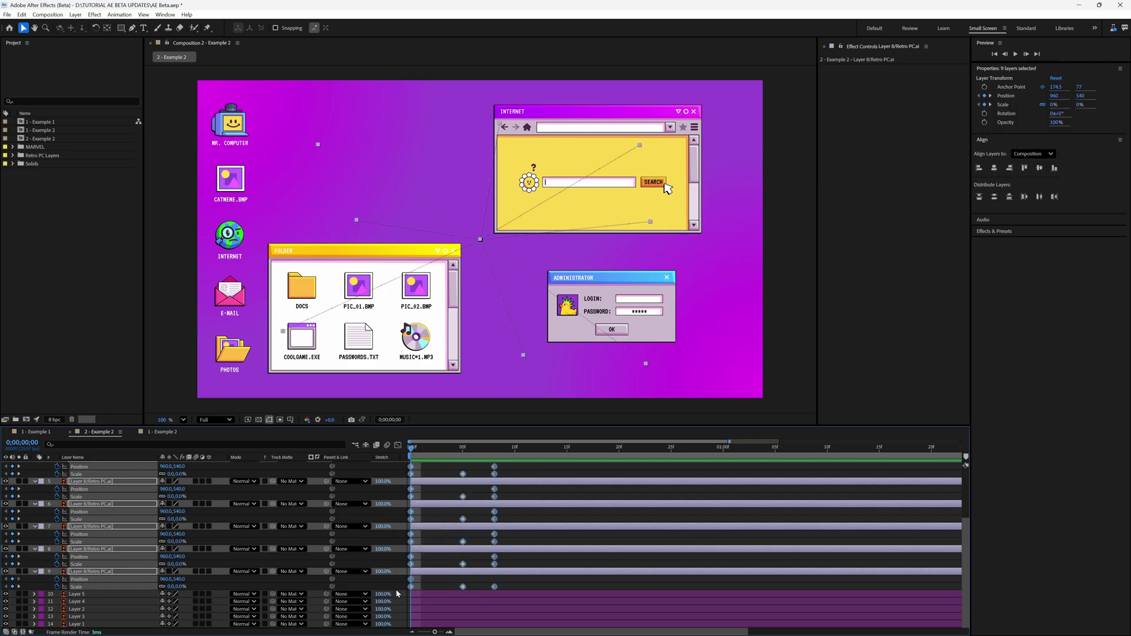
drag(495, 589, 463, 588)
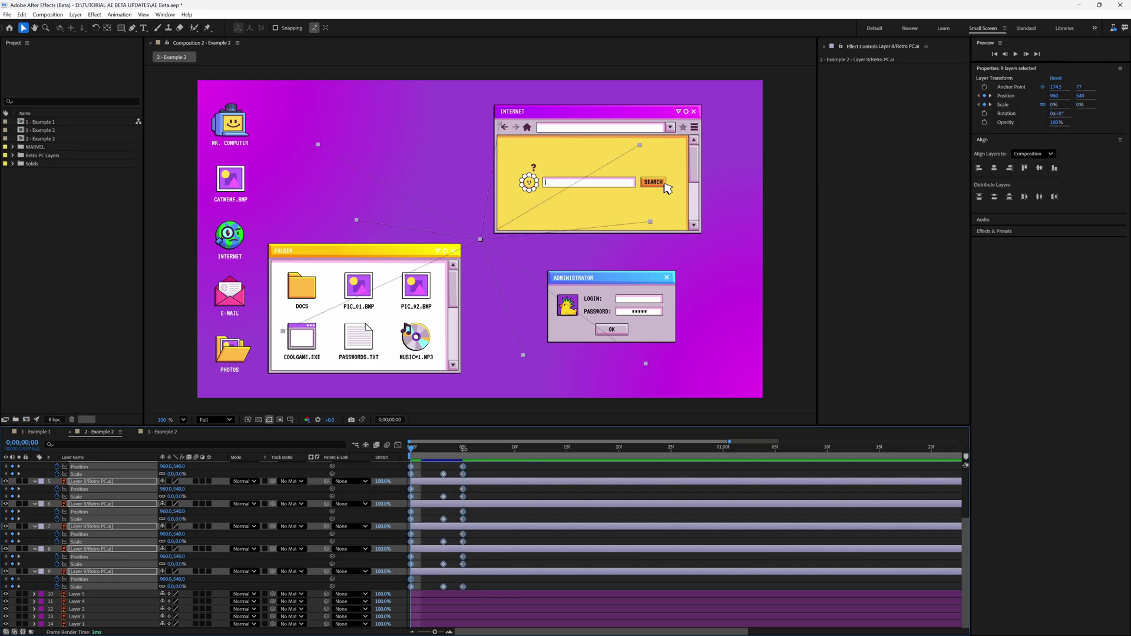
key(space)
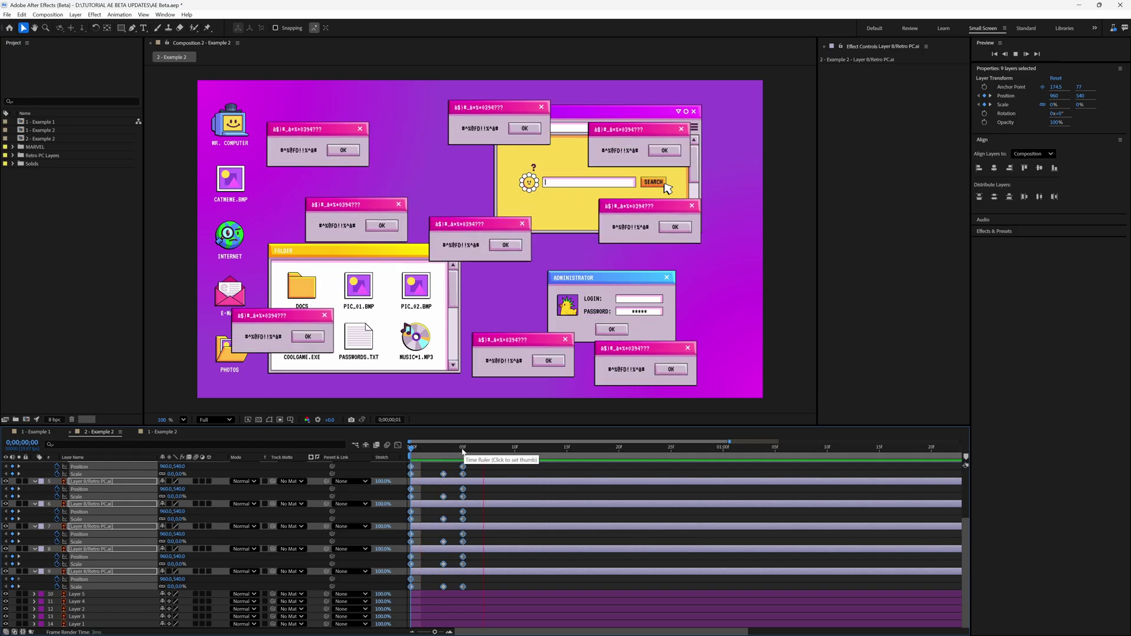
- Stop the preview, collapse the keyframe properties of the nine error popup layers and deselect them
key(space)
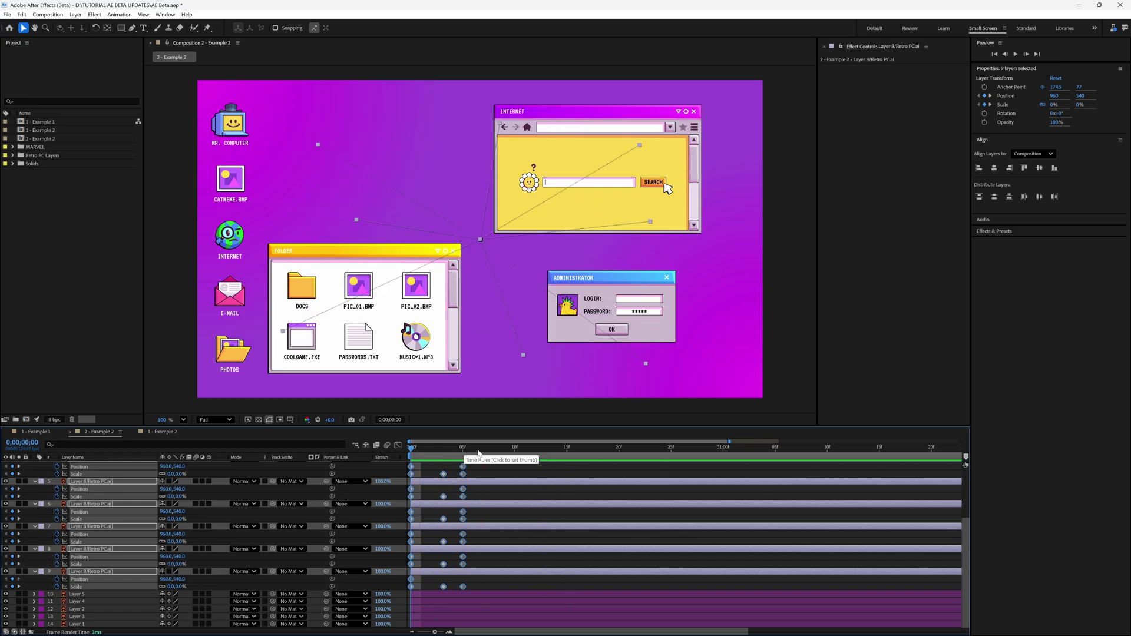
key(u)
click(294, 604)
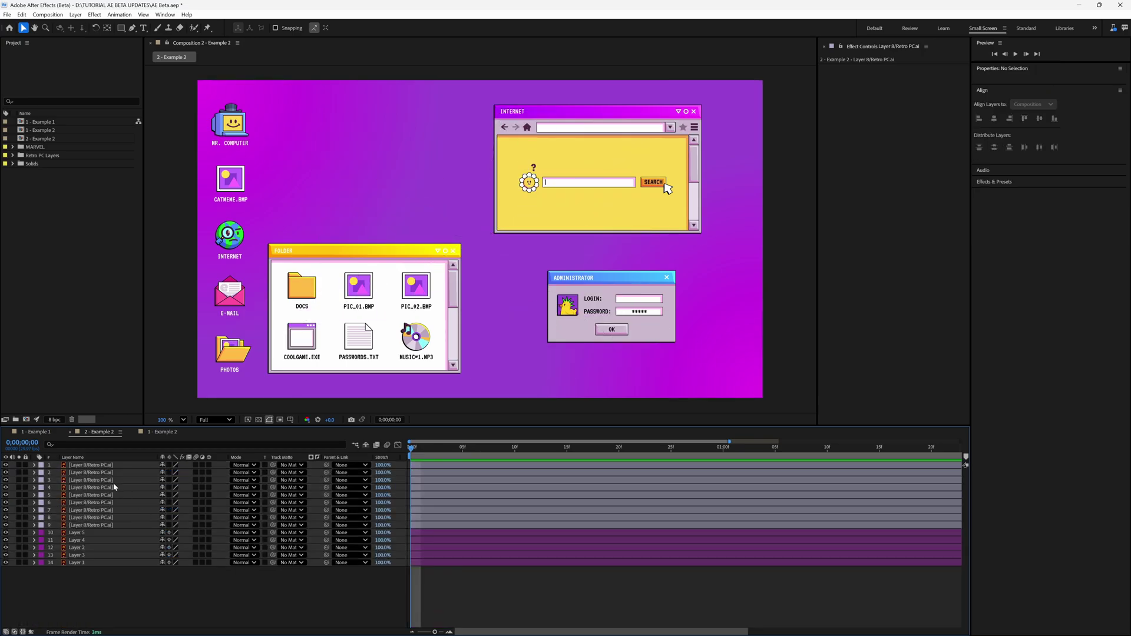
- Stagger the start times of all nine error popup layers from layer 1 at frame 0 to layer 9 at frame 10, and preview the animation
click(86, 465)
shift+click(109, 527)
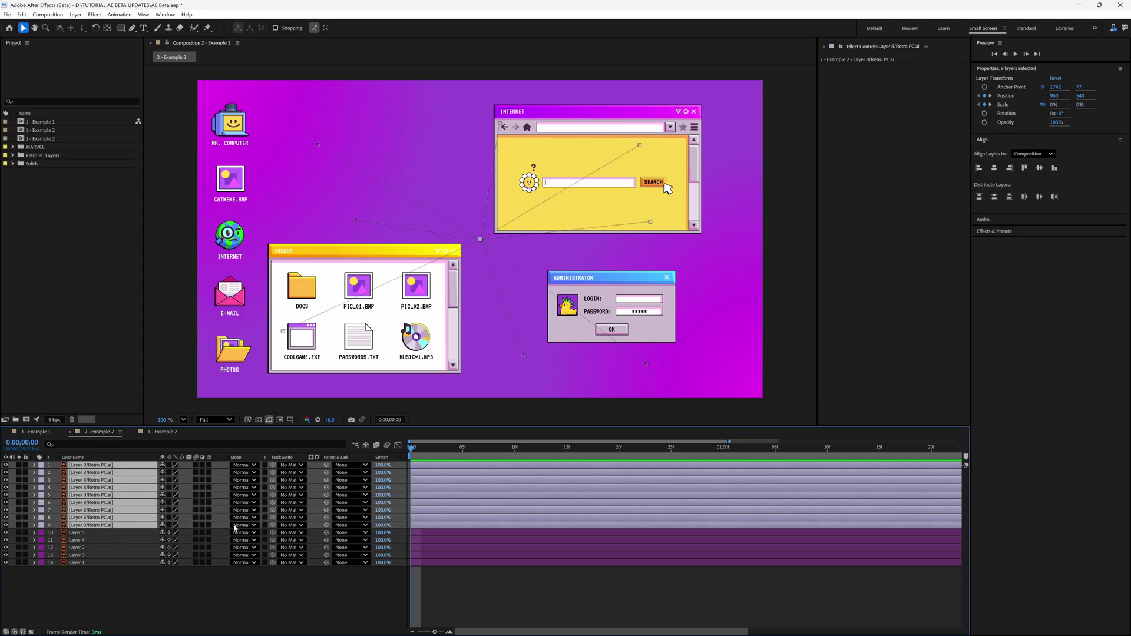
drag(417, 525, 521, 530)
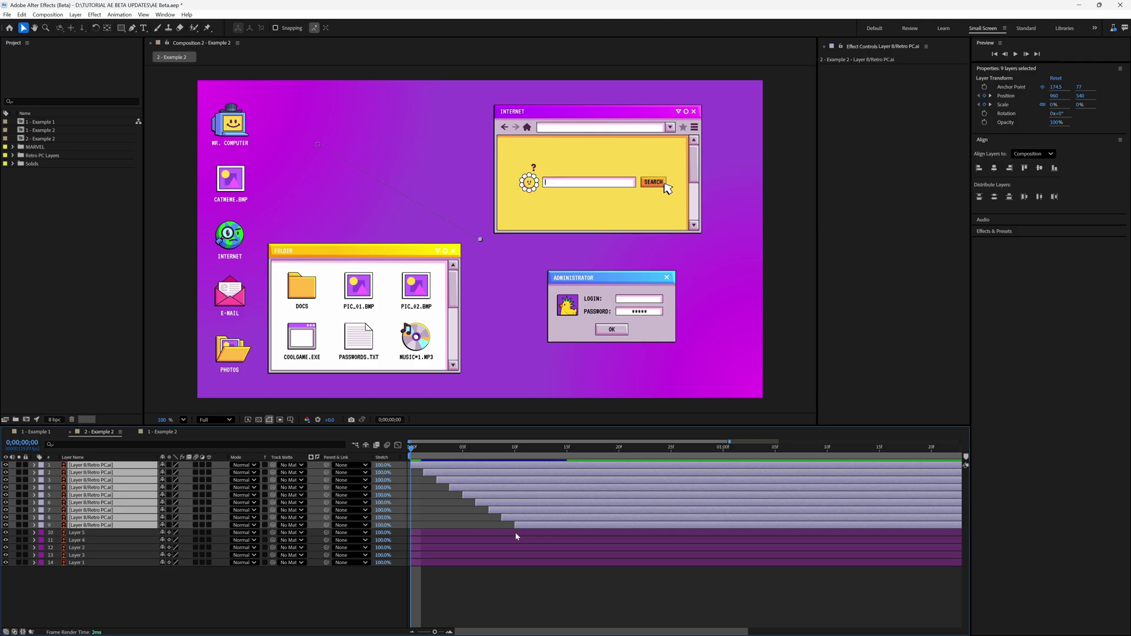
key(space)
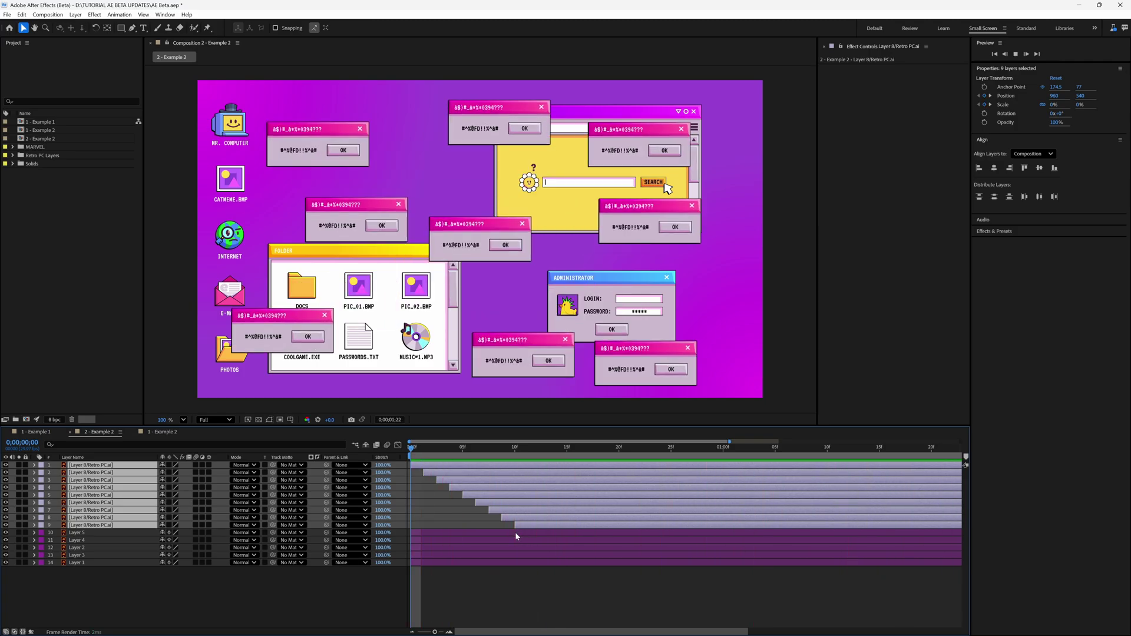
key(space)
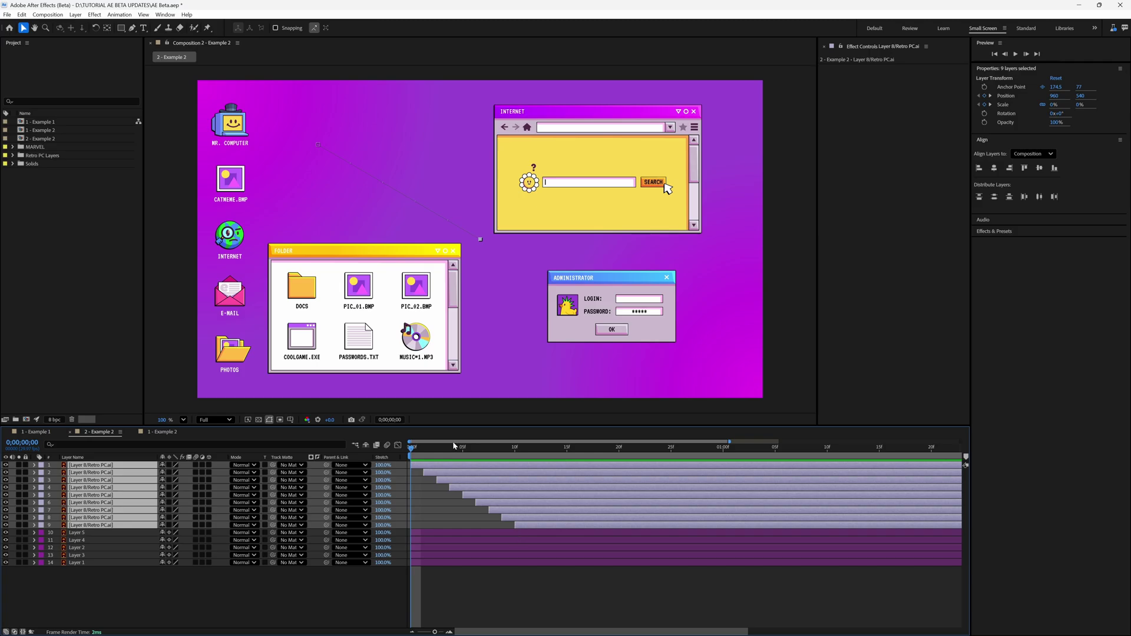
click(186, 601)
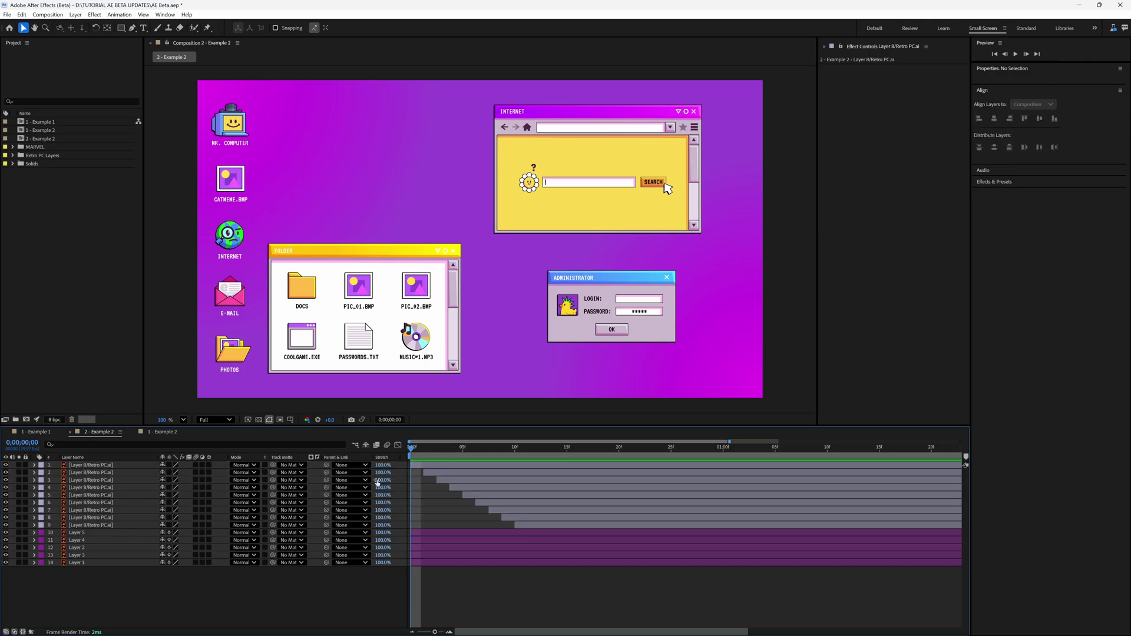
- Select the popup layers in the order 2, 5, 9, 7, 3, 1, 8, 6, 4 and stagger their start times progressively later in that order
click(107, 474)
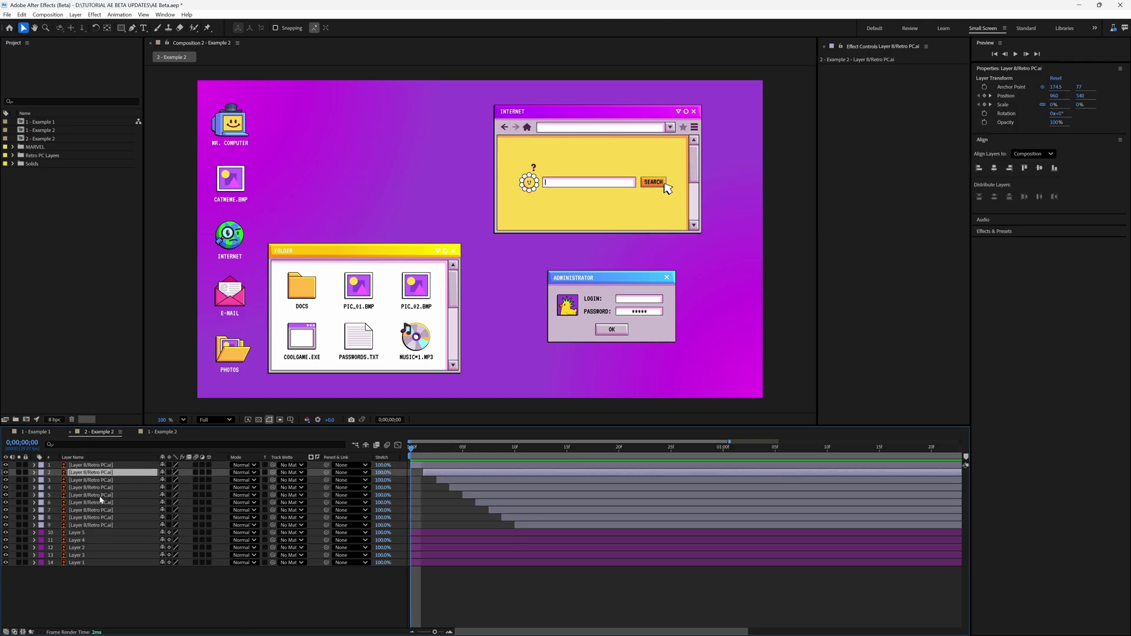
ctrl+click(100, 495)
ctrl+click(102, 525)
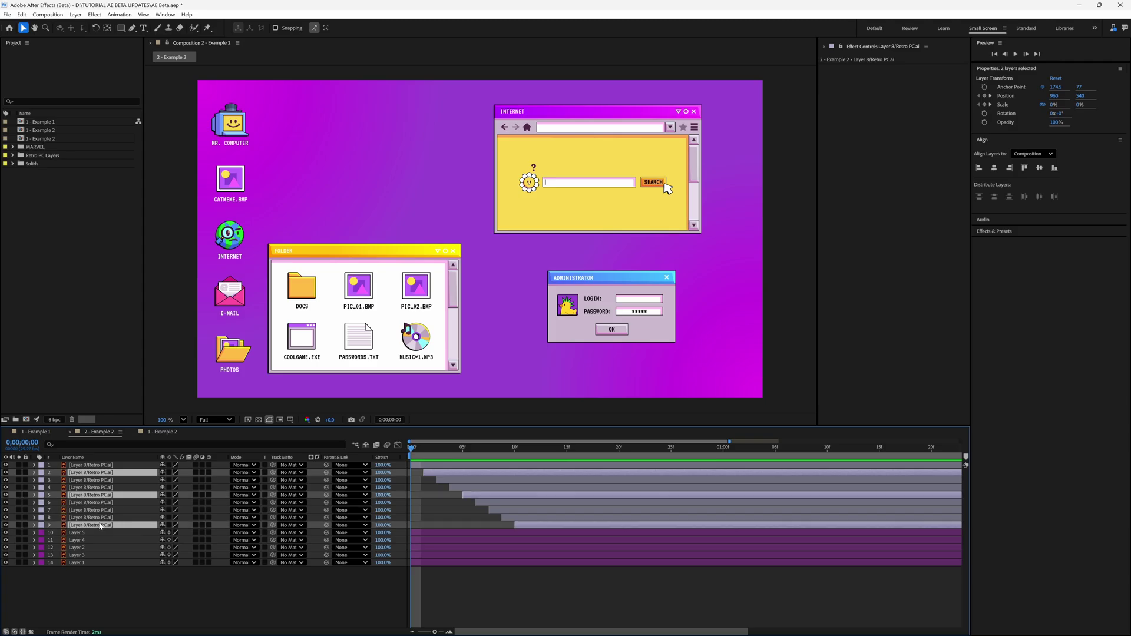
ctrl+click(103, 510)
ctrl+click(103, 480)
ctrl+click(104, 465)
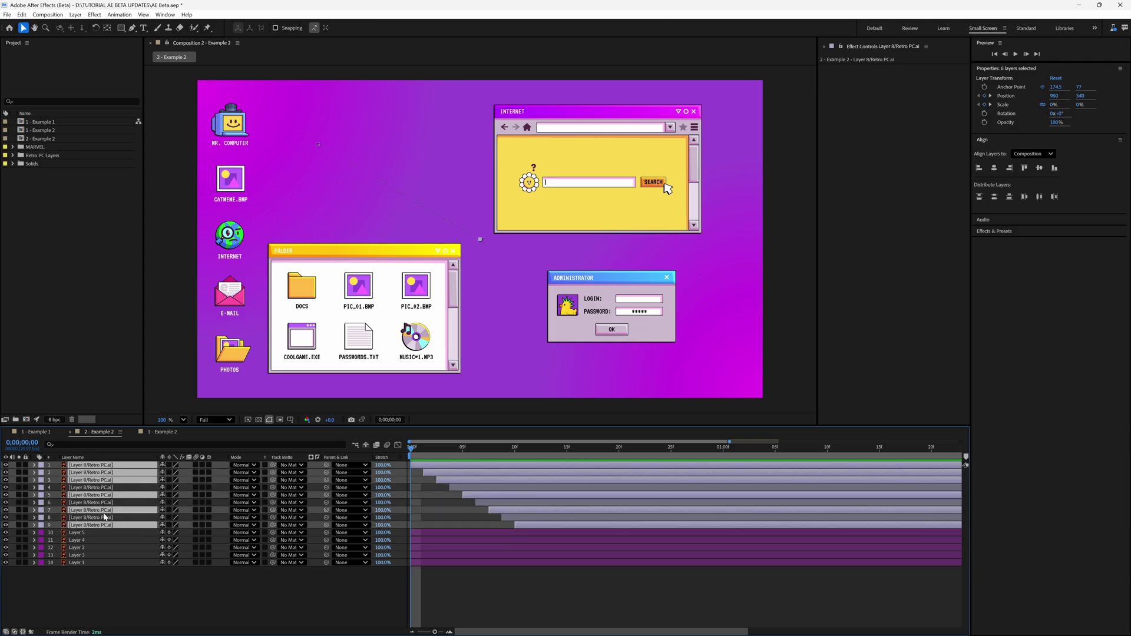
ctrl+click(105, 517)
ctrl+click(105, 503)
ctrl+click(106, 487)
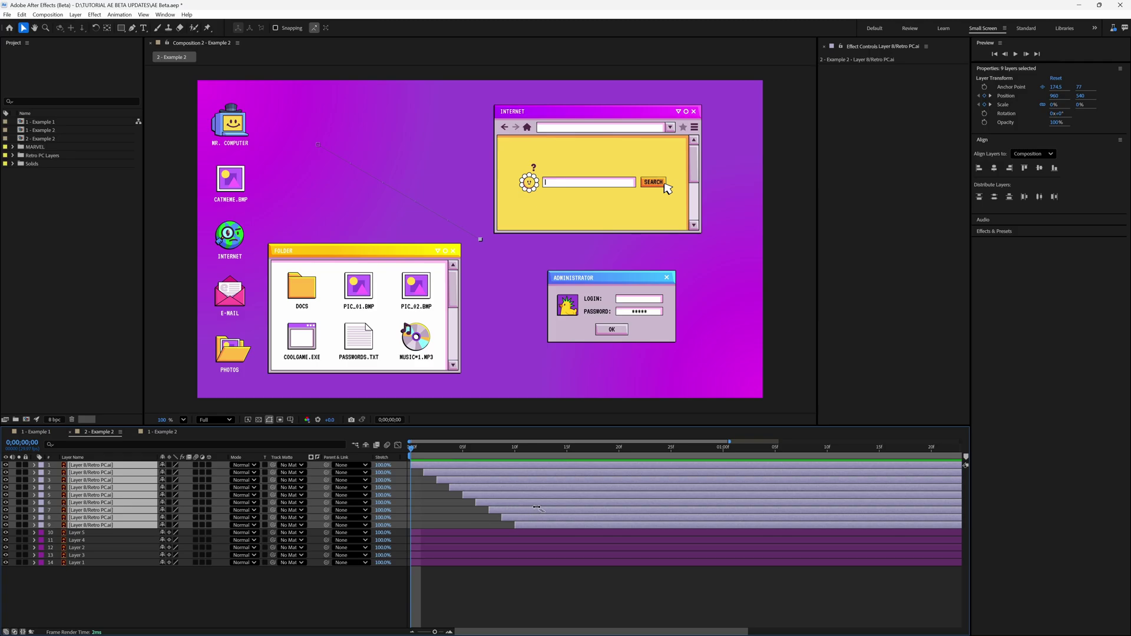
drag(537, 507, 607, 511)
click(147, 589)
click(142, 472)
ctrl+click(117, 495)
ctrl+click(101, 531)
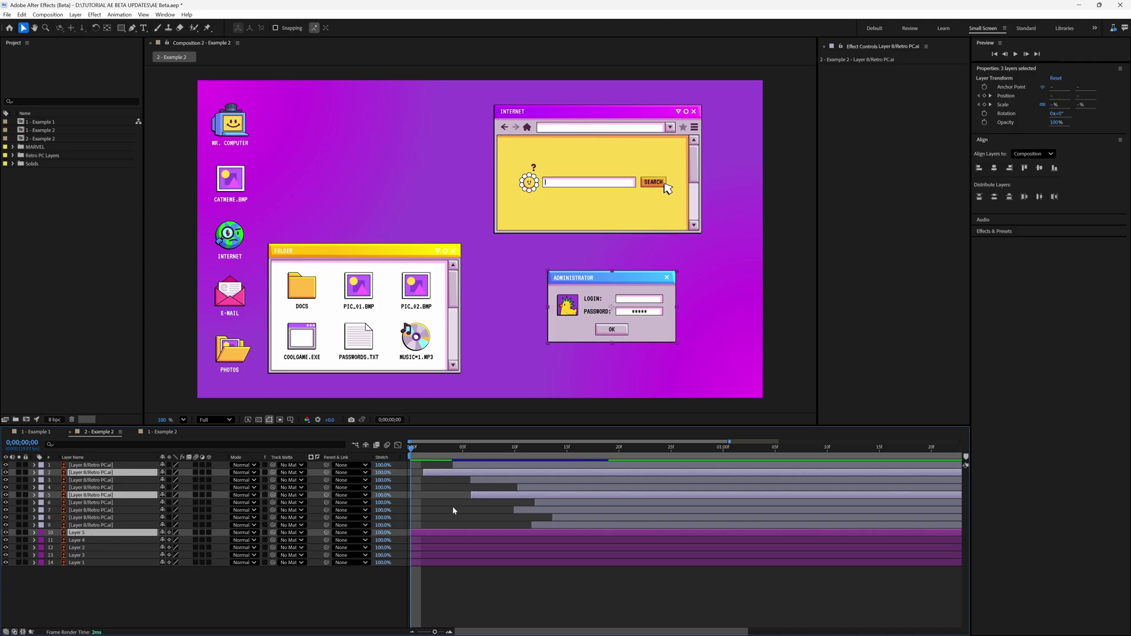
- Stagger popup layers 9, 5 and 3 progressively earlier in that selection order, with layer 3 starting at about frame 3
click(112, 525)
ctrl+click(118, 494)
ctrl+click(127, 480)
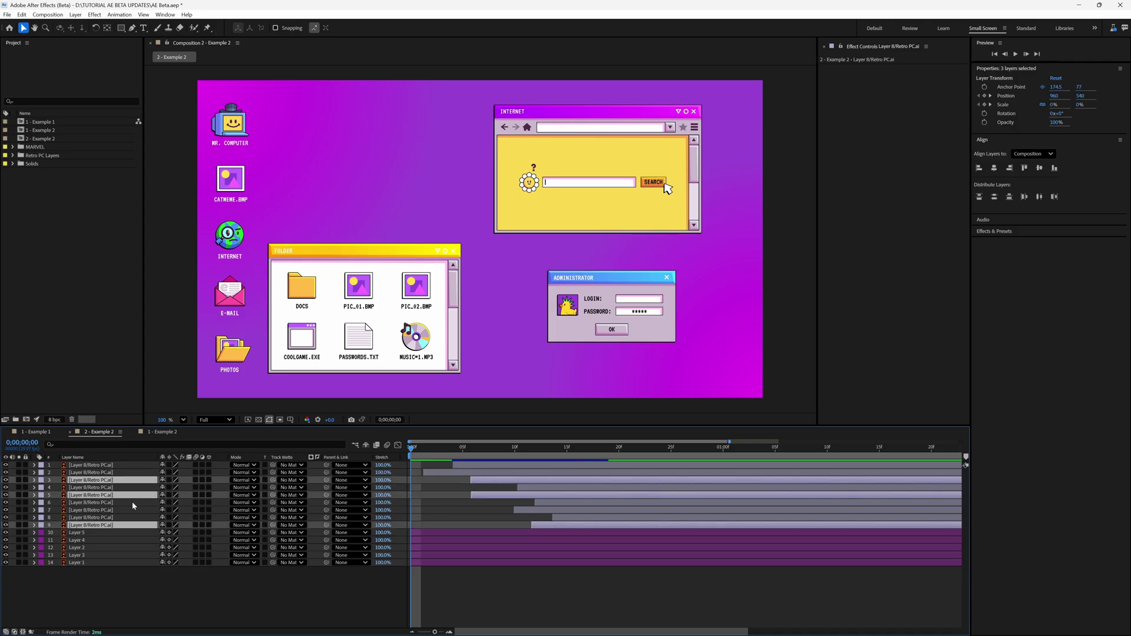
drag(513, 480, 471, 500)
- Stagger popup layers 7, 4 and 1 progressively earlier in that selection order, with layer 1 starting at frame 0, and preview the animation
click(88, 510)
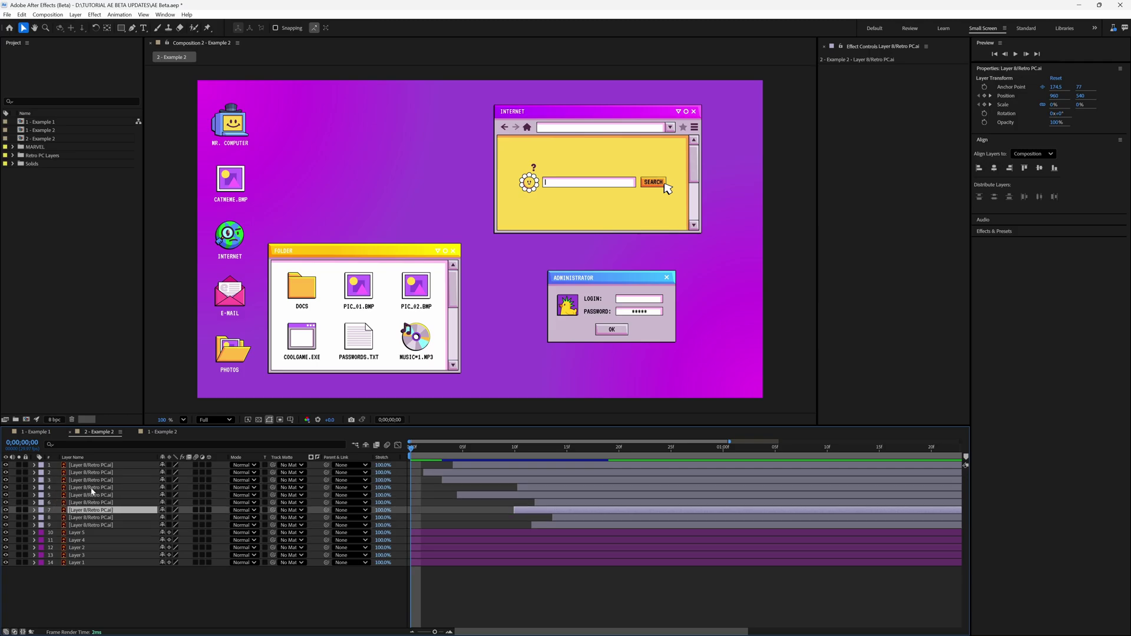
ctrl+click(88, 487)
ctrl+click(88, 465)
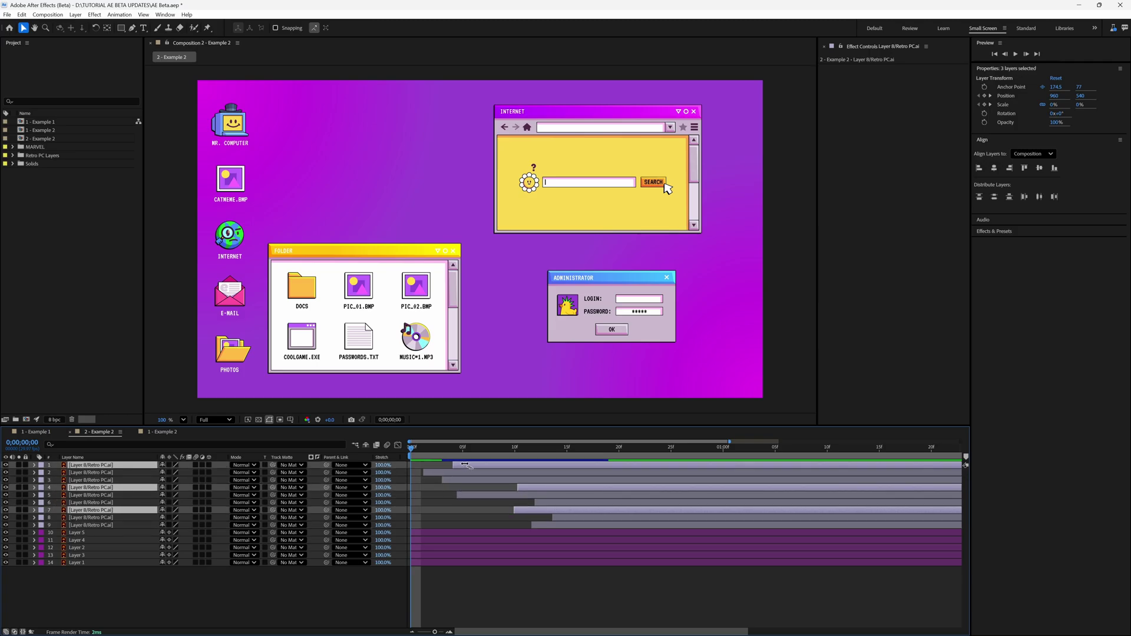
drag(464, 465, 421, 468)
click(232, 593)
key(space)
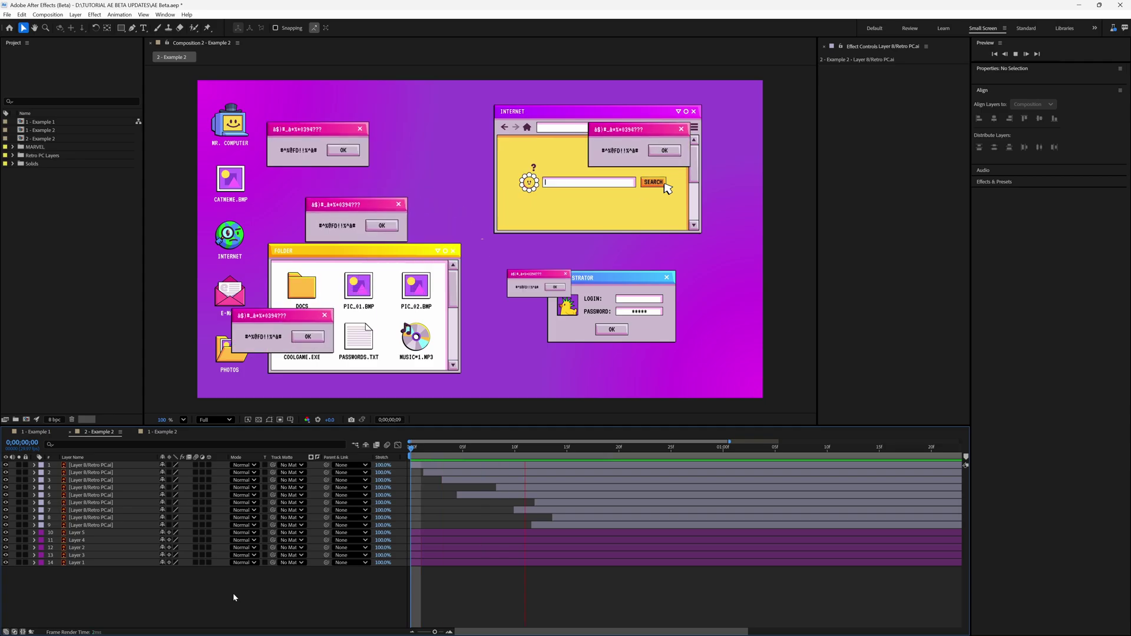